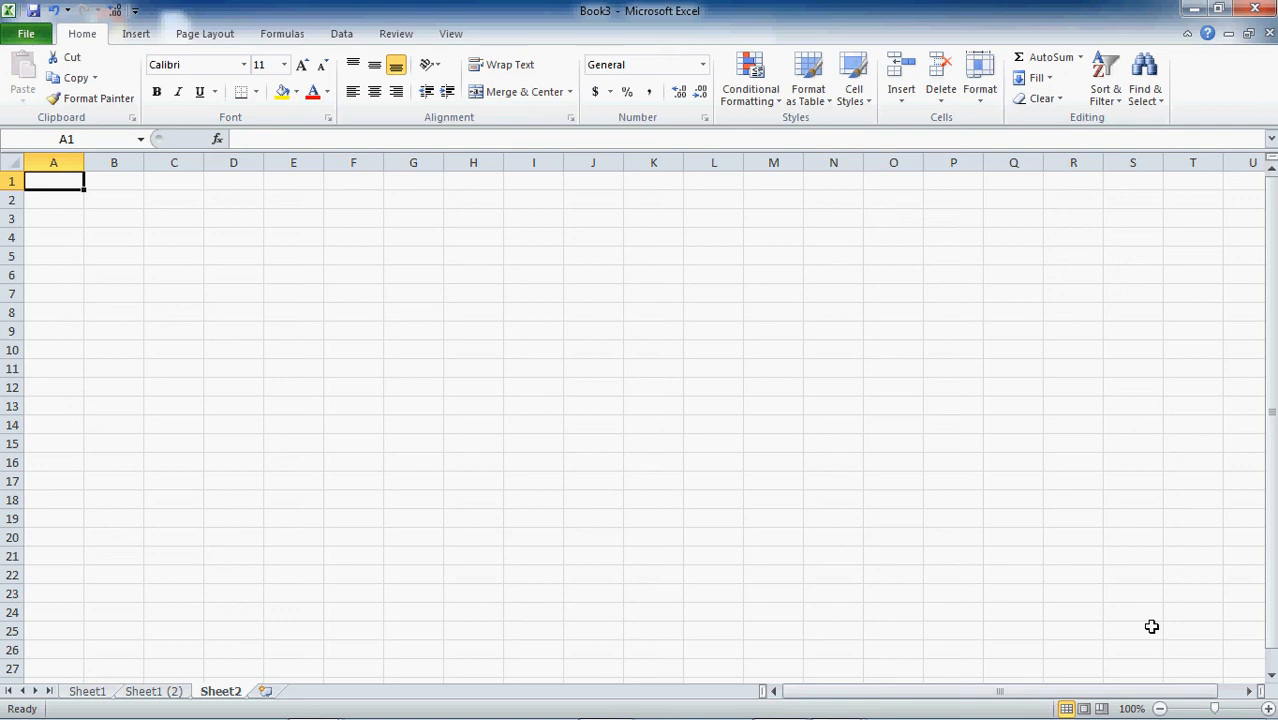
Enter the header Color in A1, with Blue in A2 and Brown in A3
key("Down")
key("Up")
type("Color")
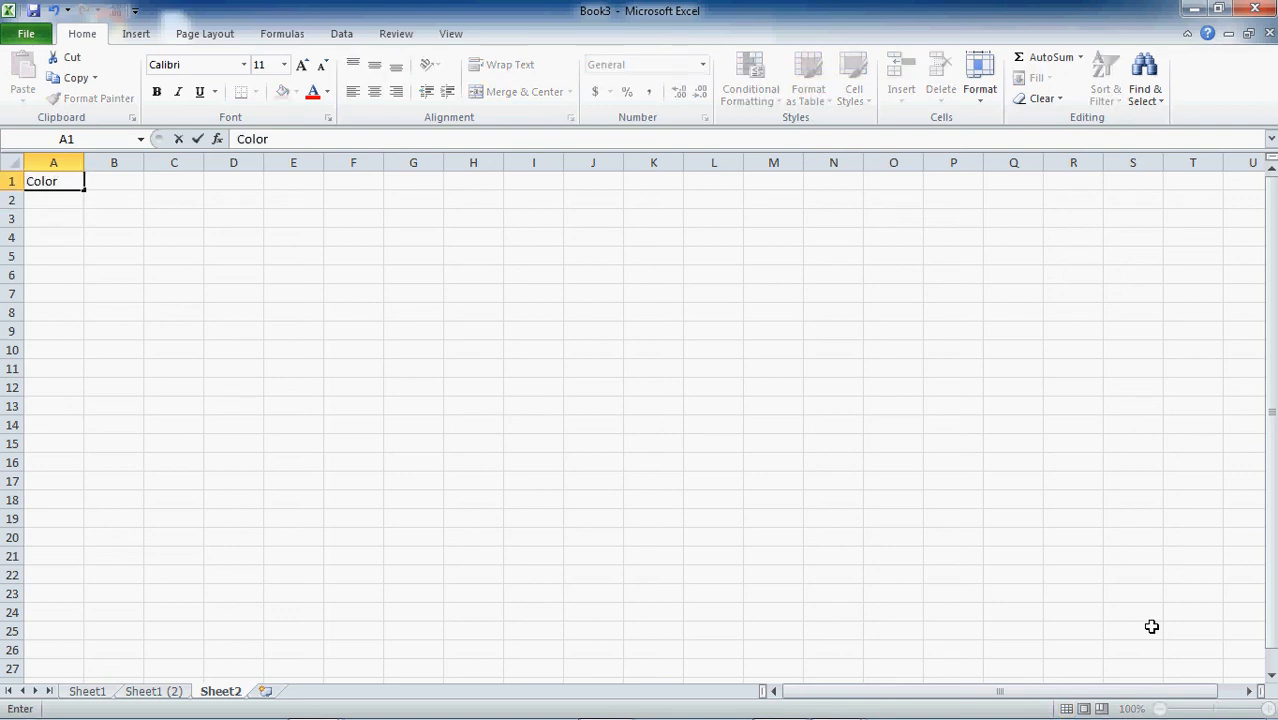
key("Return")
type("Blue")
key("Return")
type("Brown")
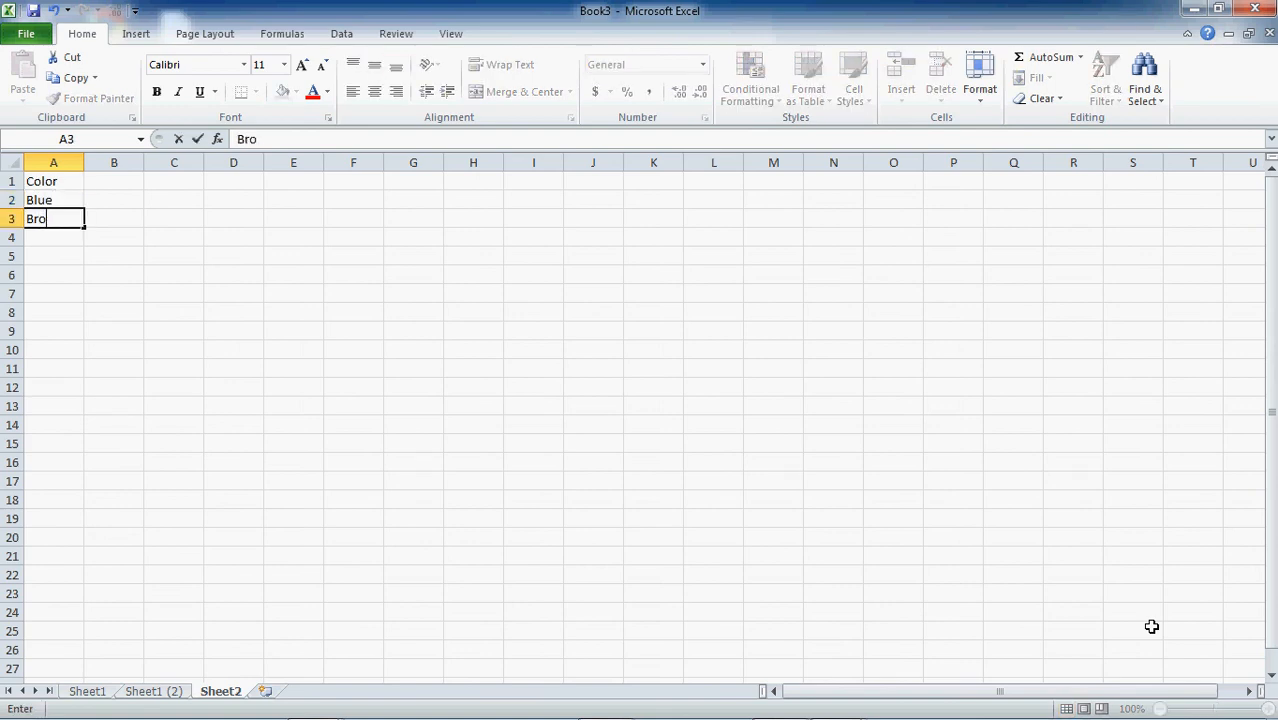
key("Return")
Complete the color list with Green, Red, Orange and Yellow in A4 through A7
type("Green")
key("Return")
type("Red")
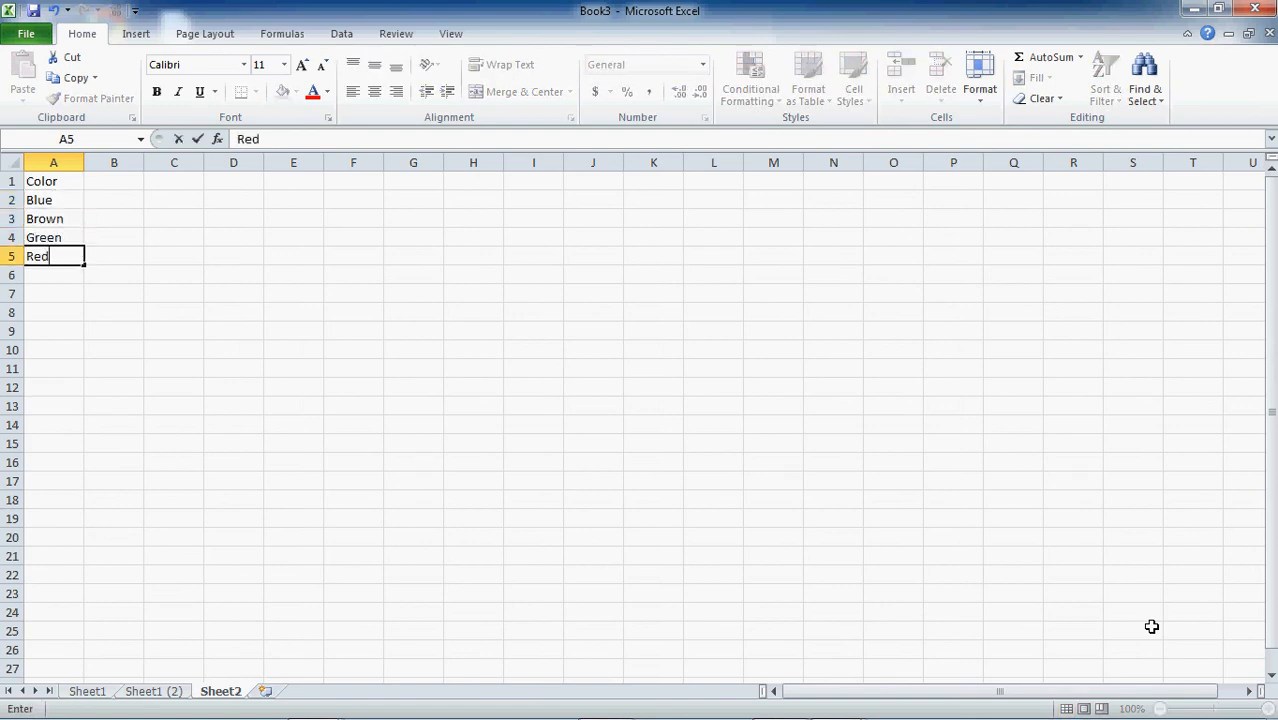
key("Return")
type("Orange")
key("Return")
type("Yellow")
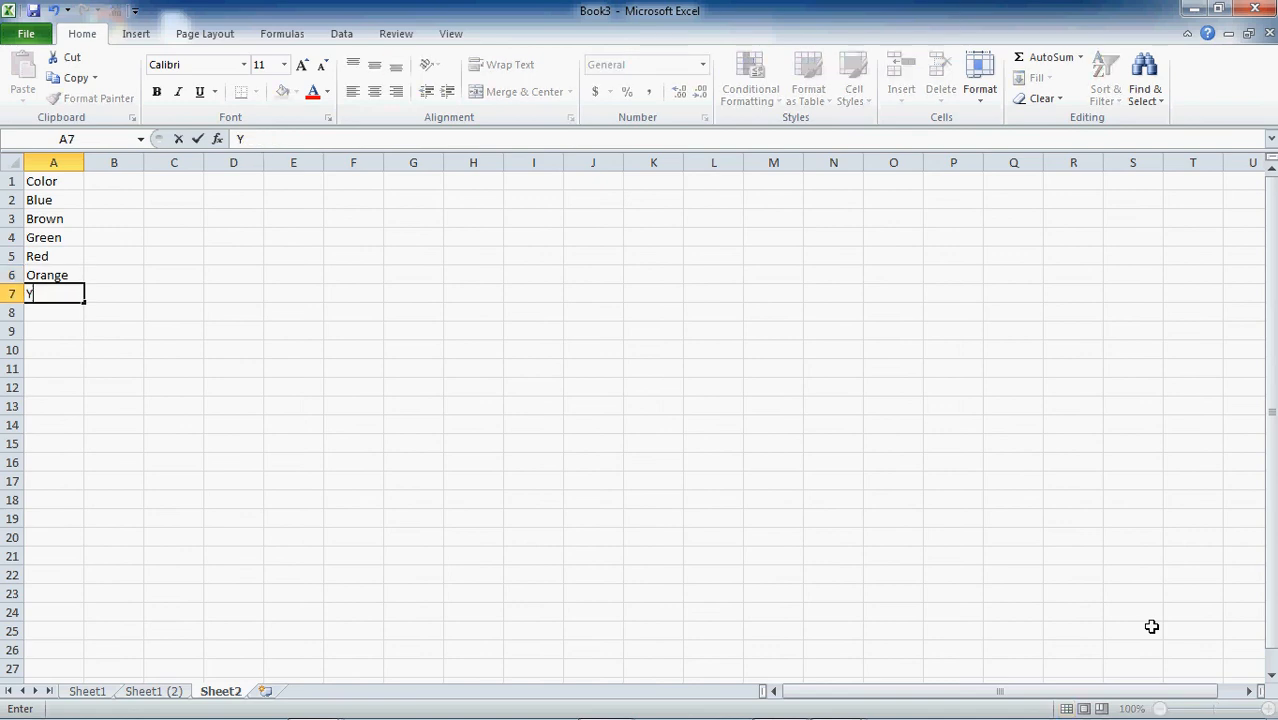
key("Return")
Enter the header Frequency in B1, with 13 for Blue, 28 for Brown and 64 for Green beneath it
key("Right")
key("Up")
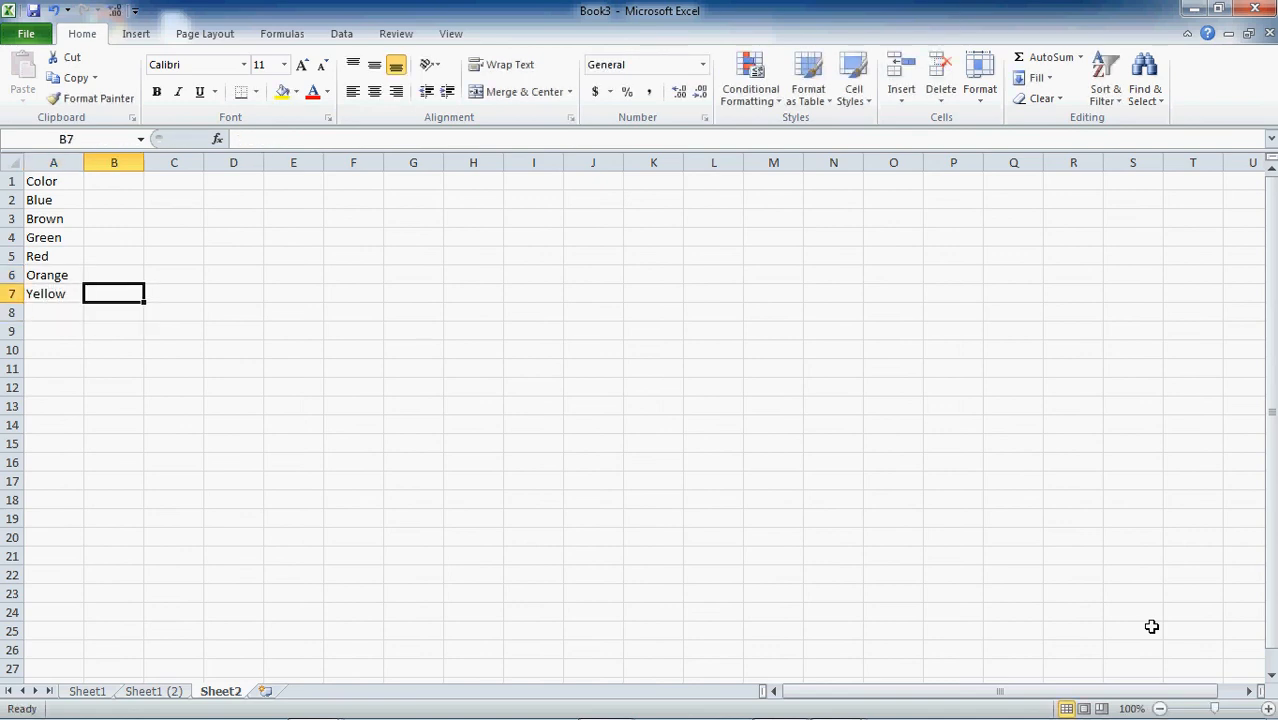
key("ctrl+Up")
type("Frequency")
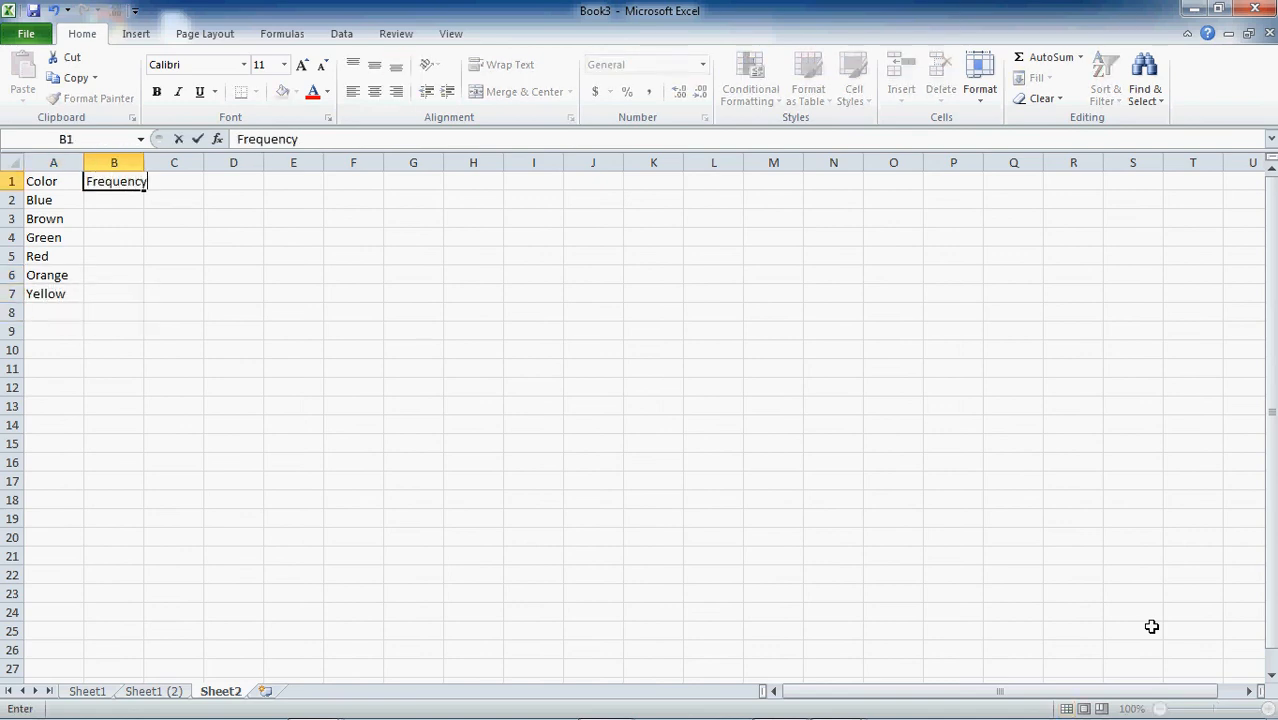
key("Return")
type("13")
key("Return")
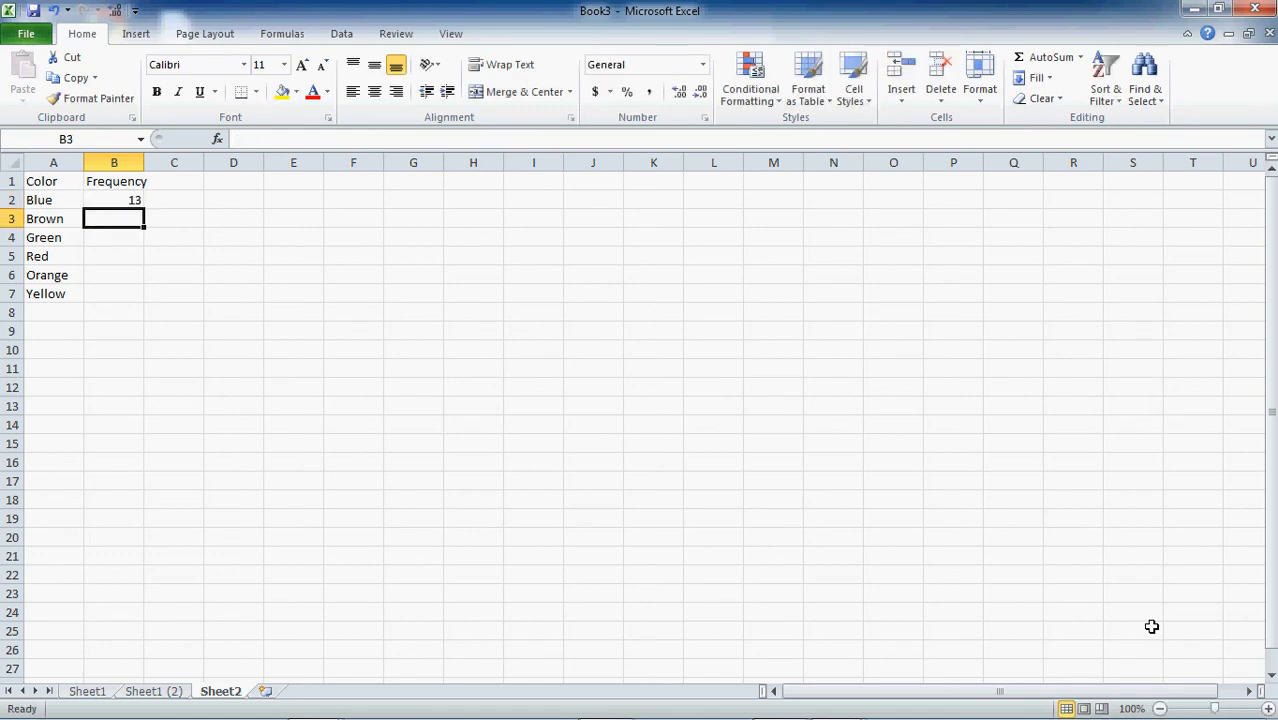
type("28")
key("Return")
type("64")
key("Return")
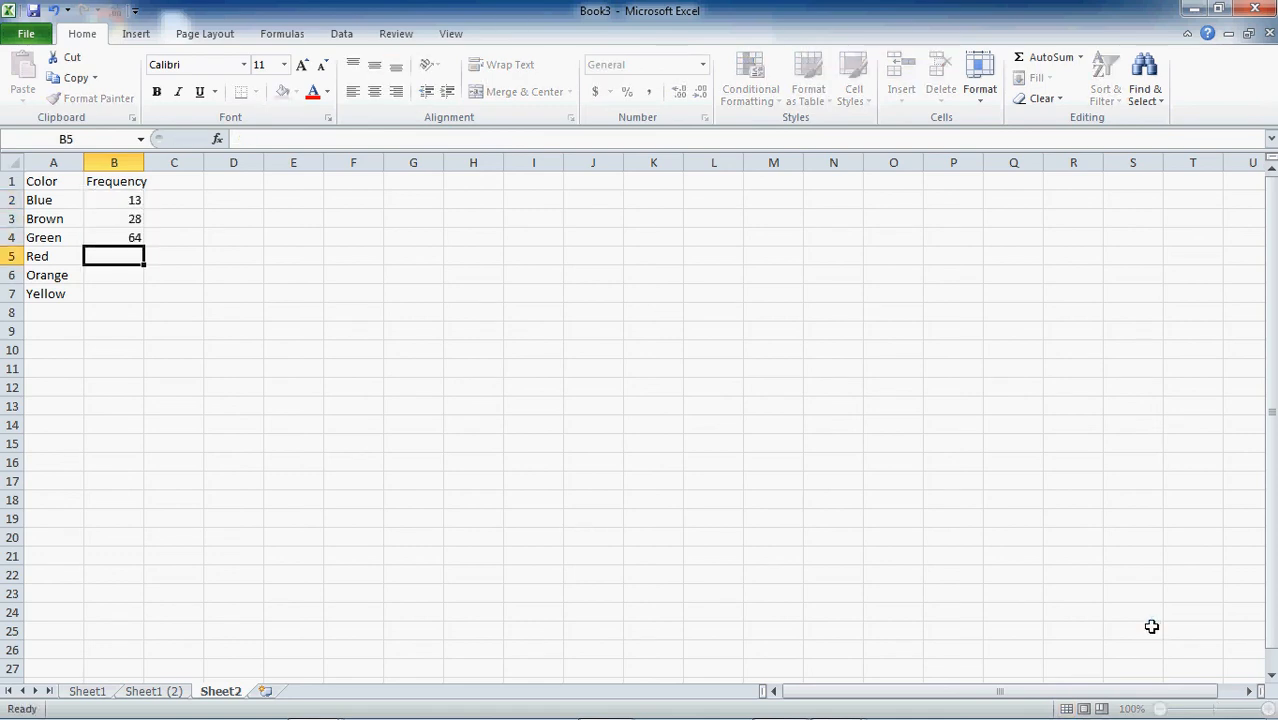
Enter frequencies 32 for Red, 52 for Orange and 11 for Yellow, and sum the column in B8
type("32")
key("Return")
type("52")
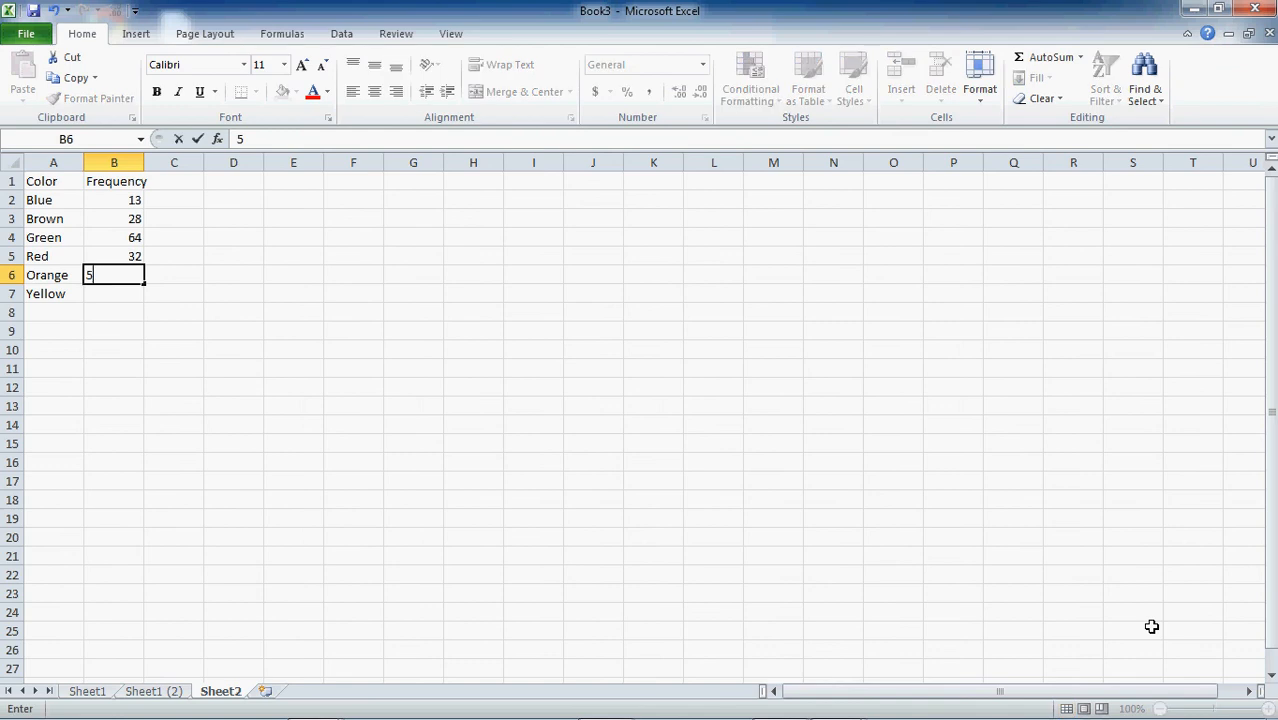
key("Return")
type("11")
key("Return")
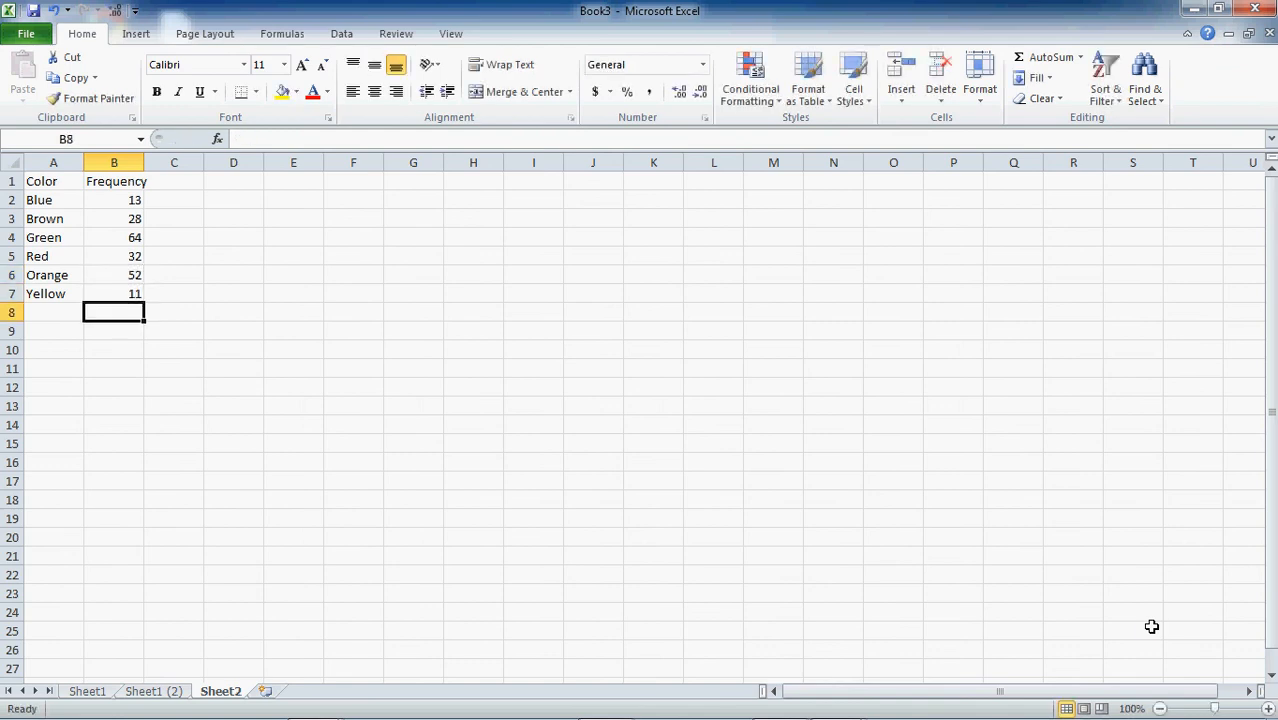
key("alt+equal")
key("Return")
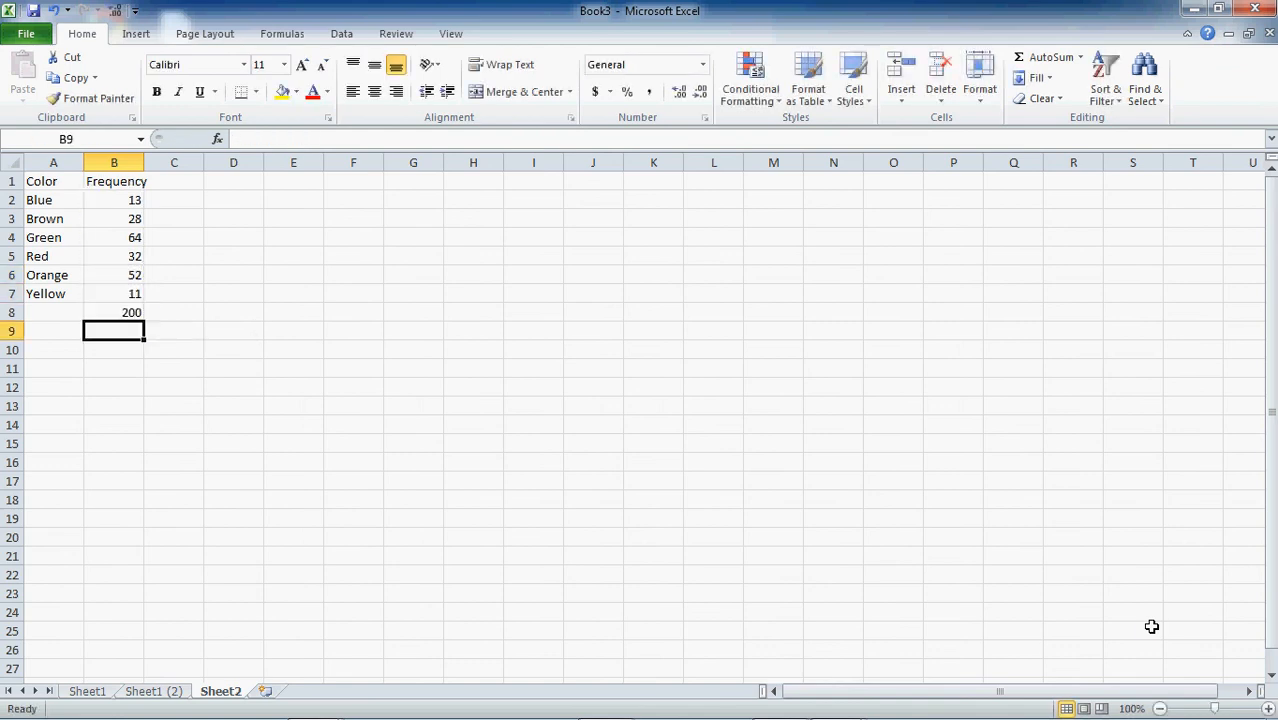
Enter the header Specified in C1, with 0.1 for Blue, 0.3 for Brown and 0.1 for Green
key("ctrl+Up")
key("ctrl+Up")
key("Right")
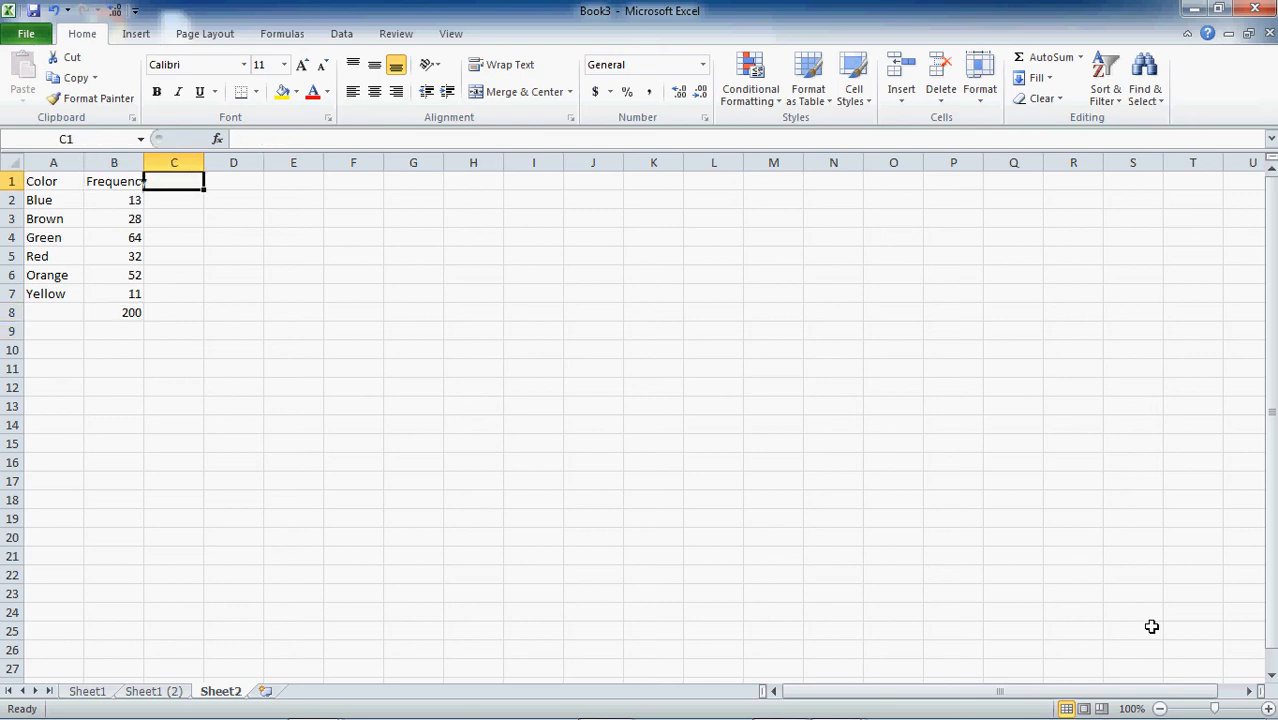
key("Down")
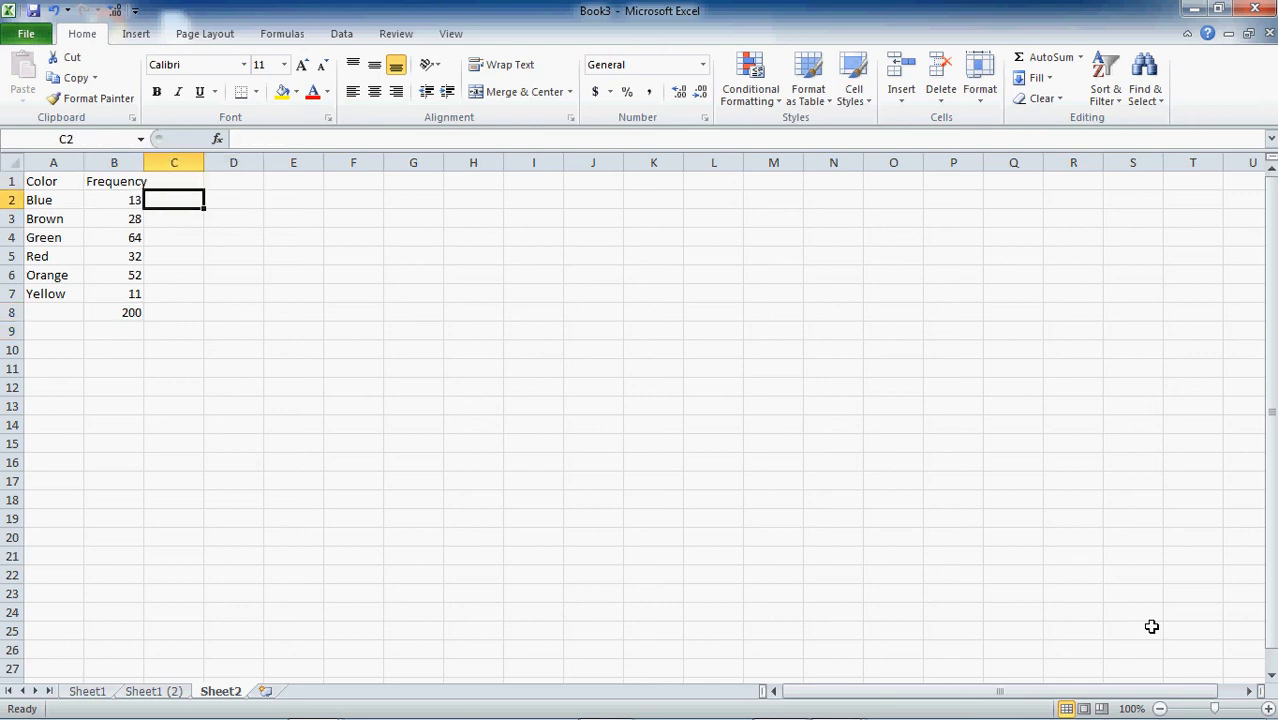
key("Up")
type("Spec")
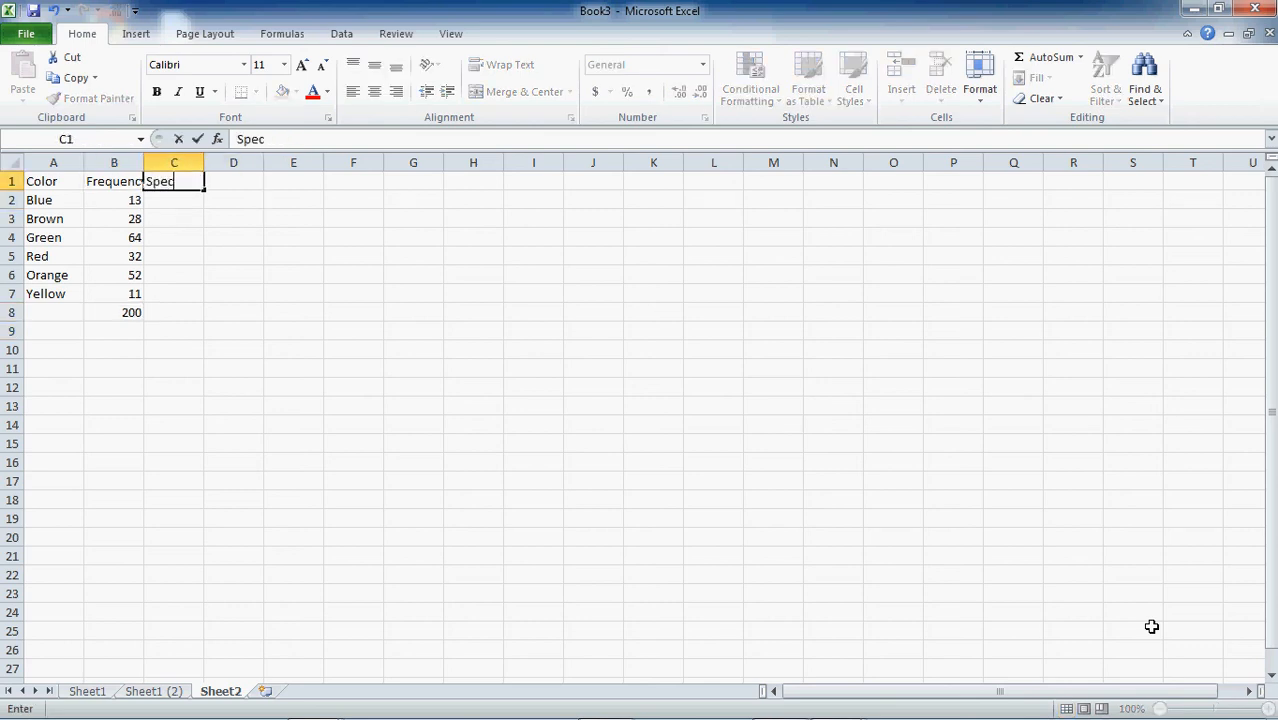
type("ified")
key("Return")
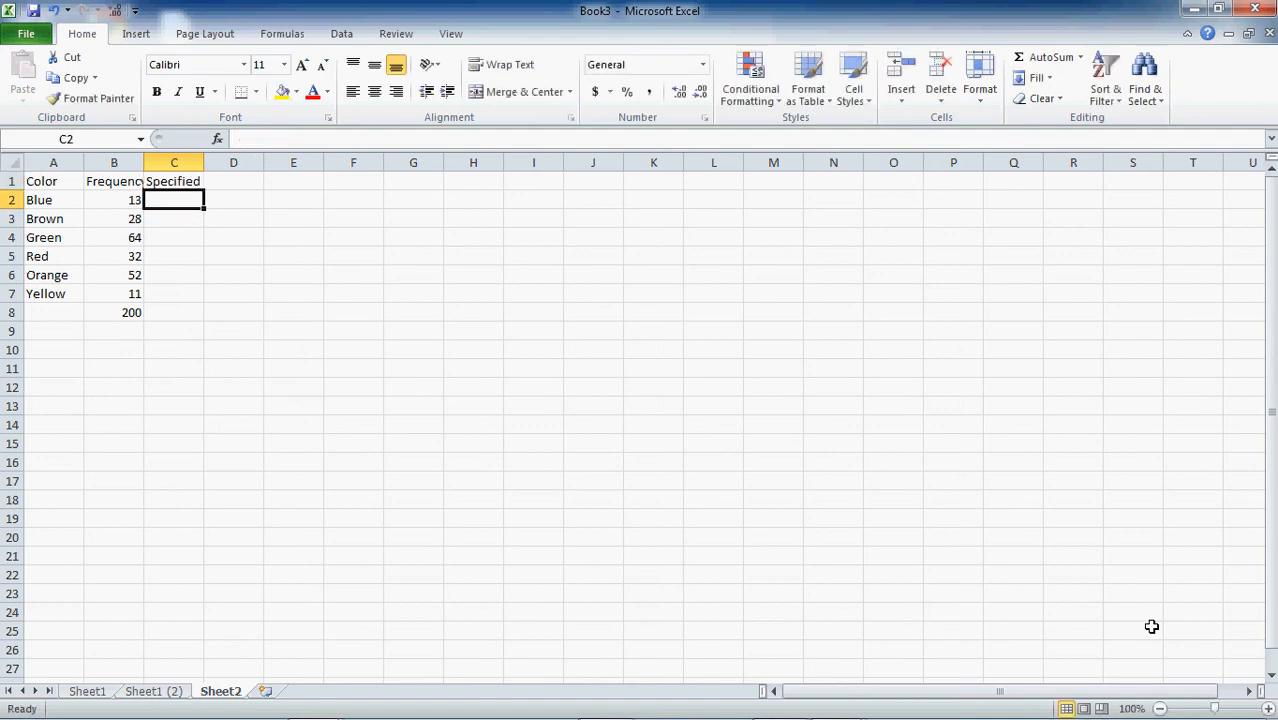
type("0.1")
key("Return")
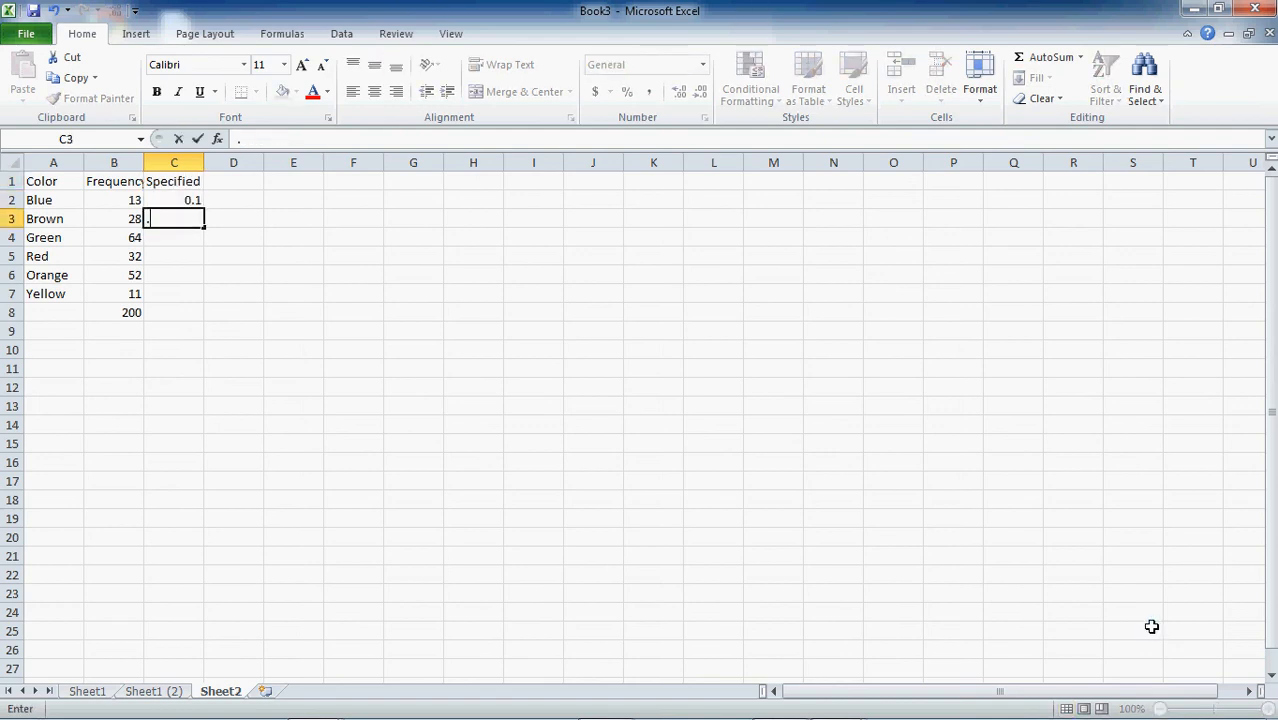
type("0.3")
key("Return")
type("0.1")
key("Return")
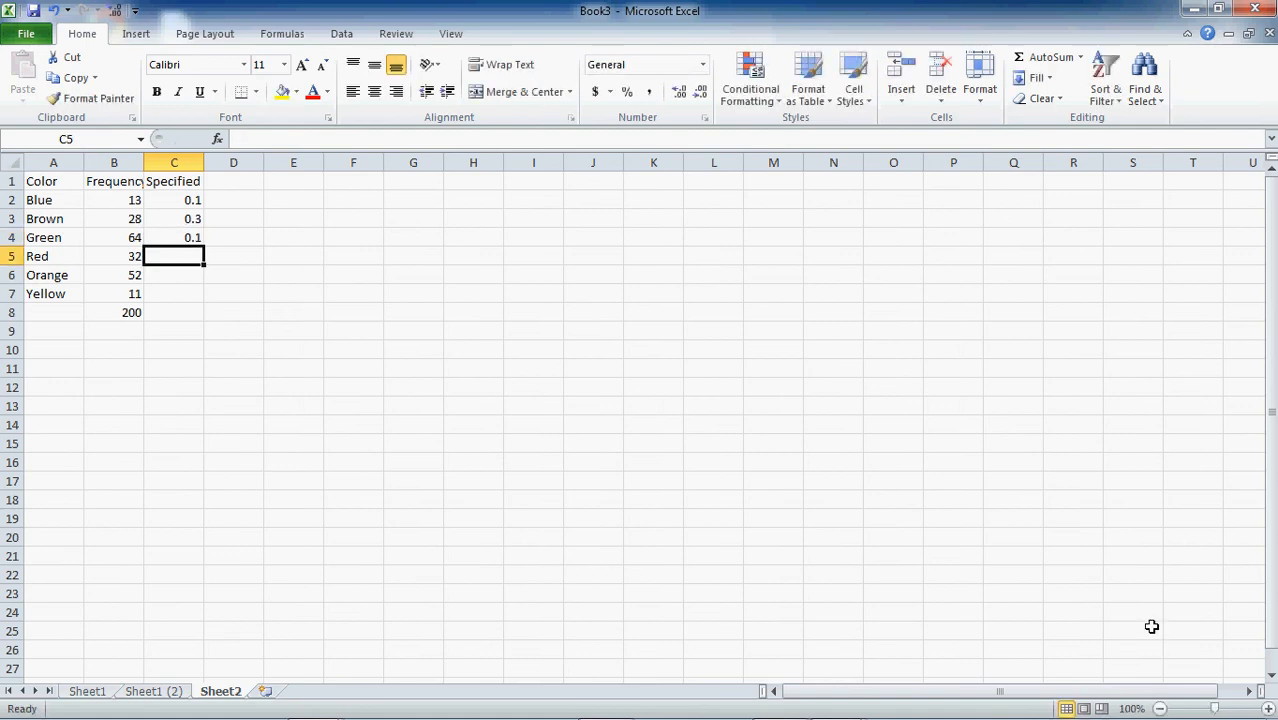
Enter the specified proportions 0.2 for Red, 0.1 for Orange and 0.2 for Yellow in column C
type("0.2")
key("Return")
type("0.1")
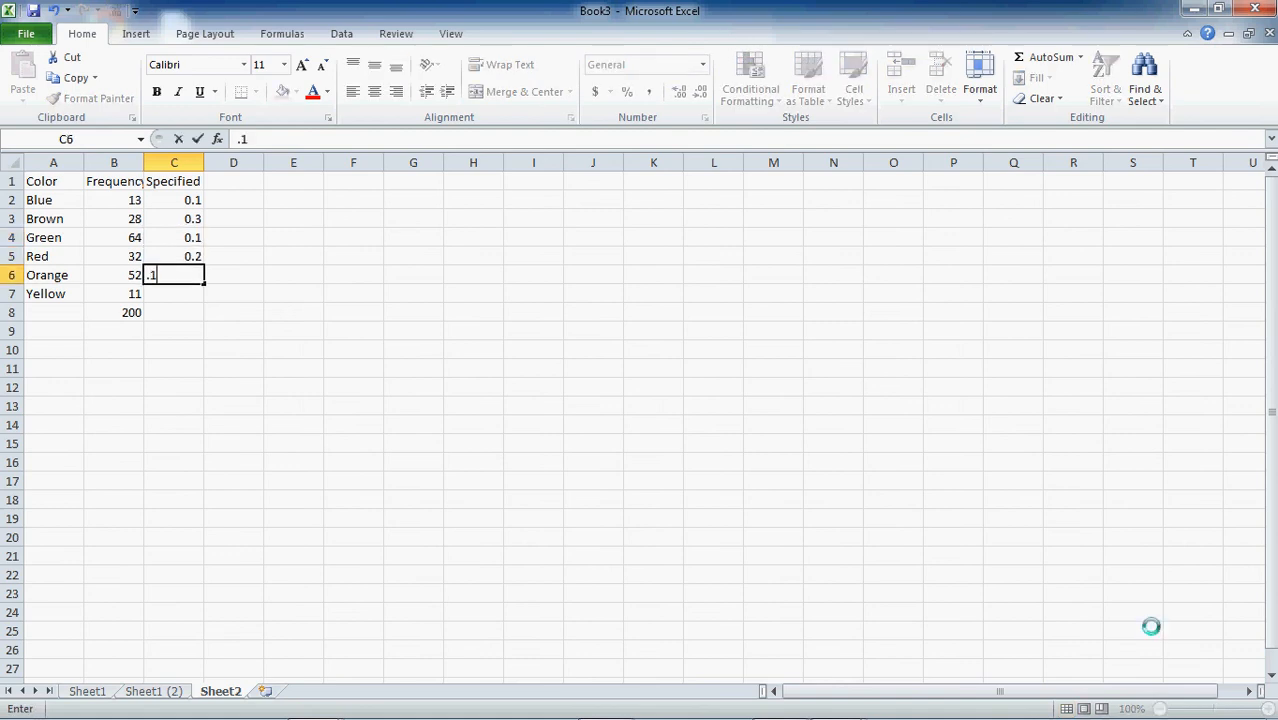
key("Return")
type(".2")
key("Return")
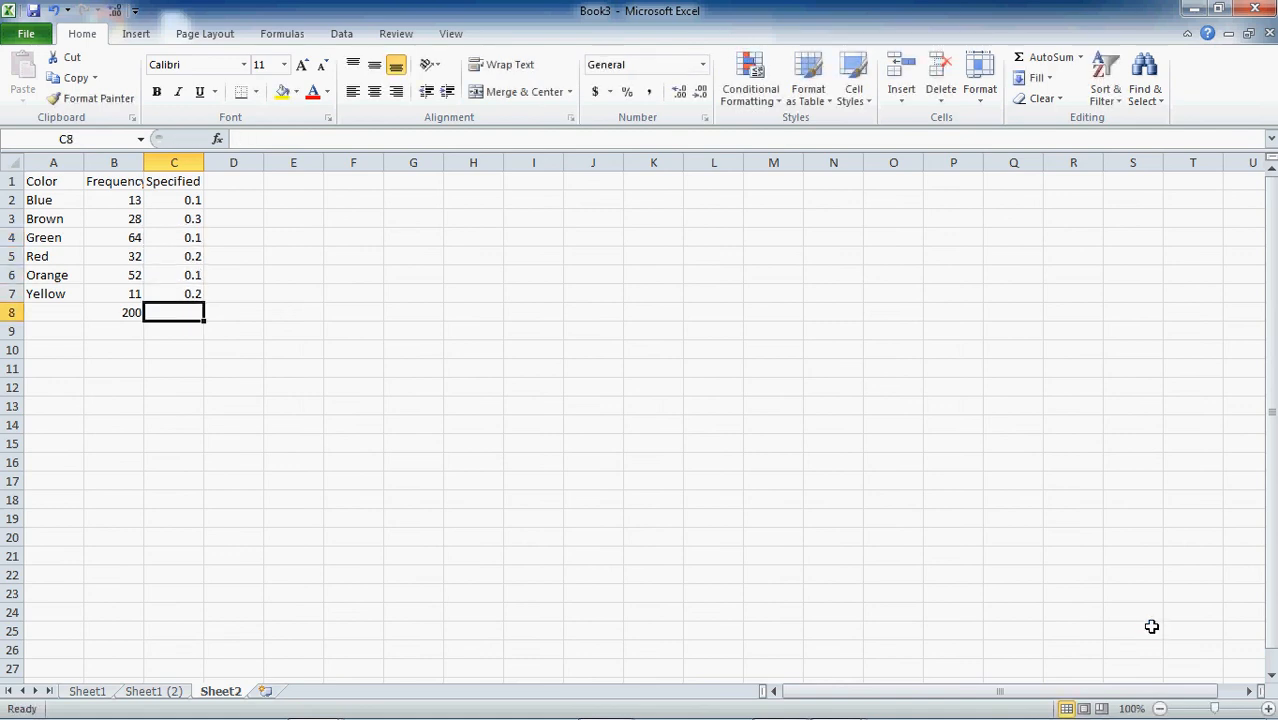
Sum the specified proportions C2:C7 in C8 and format the total as a percentage
type("=")
key("Escape")
key("alt+equal")
key("Return")
key("Up")
key("ctrl+shift+5")
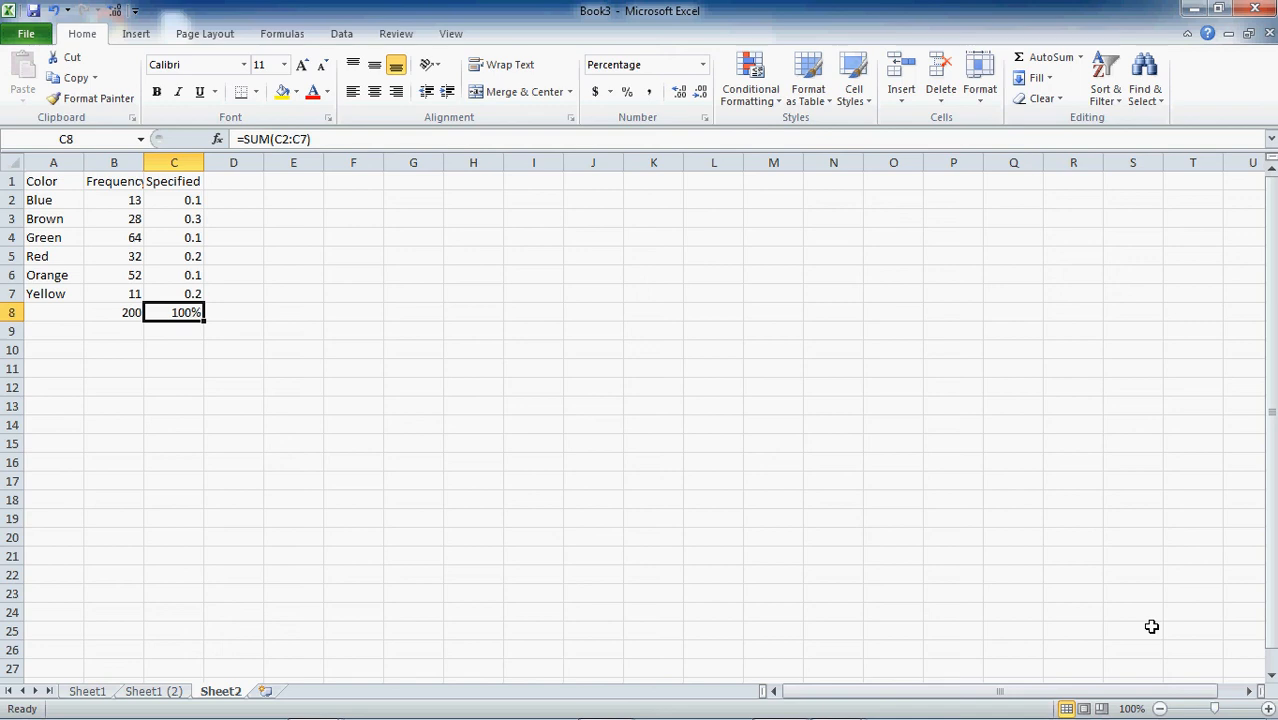
Make the headers in A1:C1 bold with a bottom border, and fit column B's width to its contents
key("Left")
key("Down")
key("Left")
key("ctrl+Up")
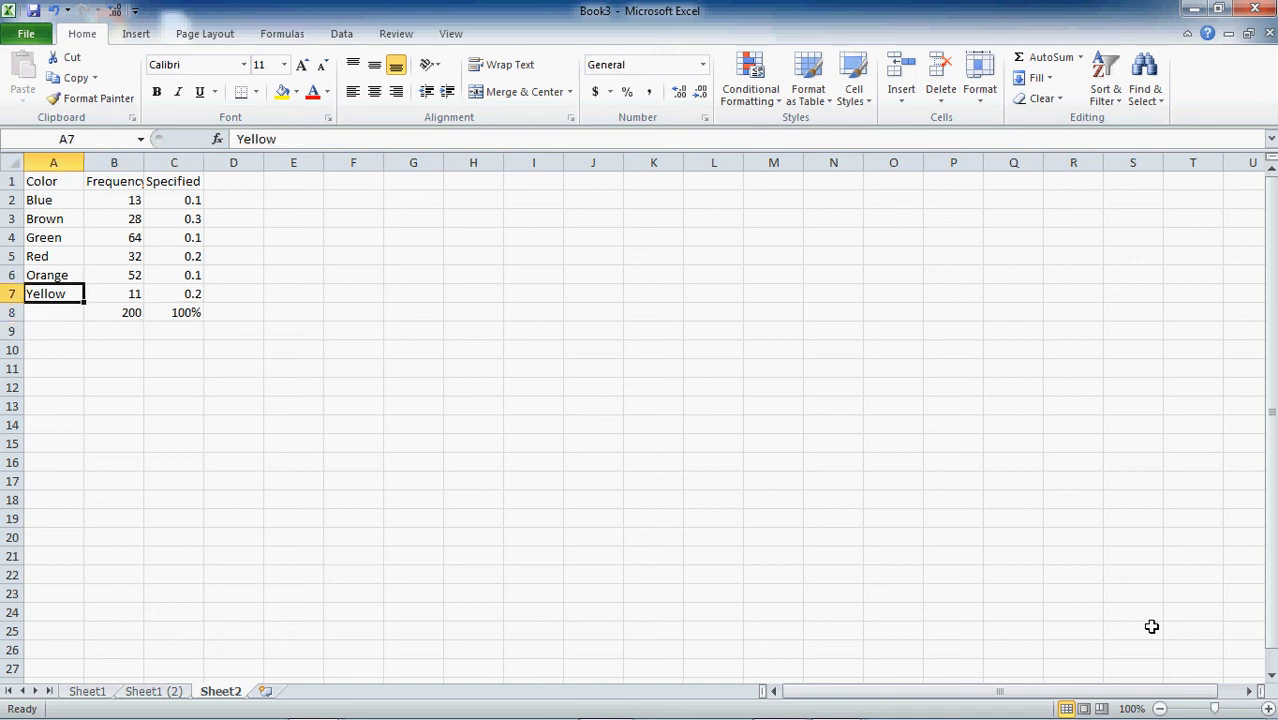
key("ctrl+Up")
key("shift+Right")
key("shift+Right")
key("ctrl+b")
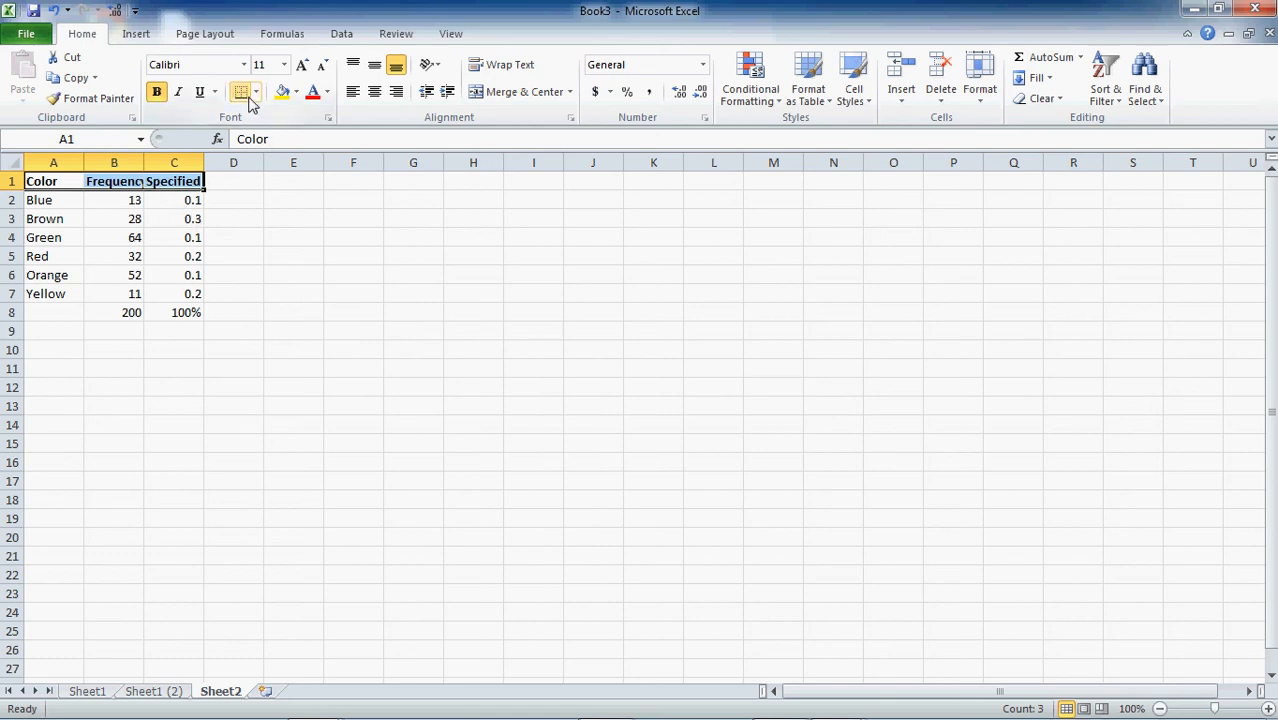
double_click(144, 162)
Start a second table in row 10 with the headers Category in A10 and Observed in B10
left_click(120, 368)
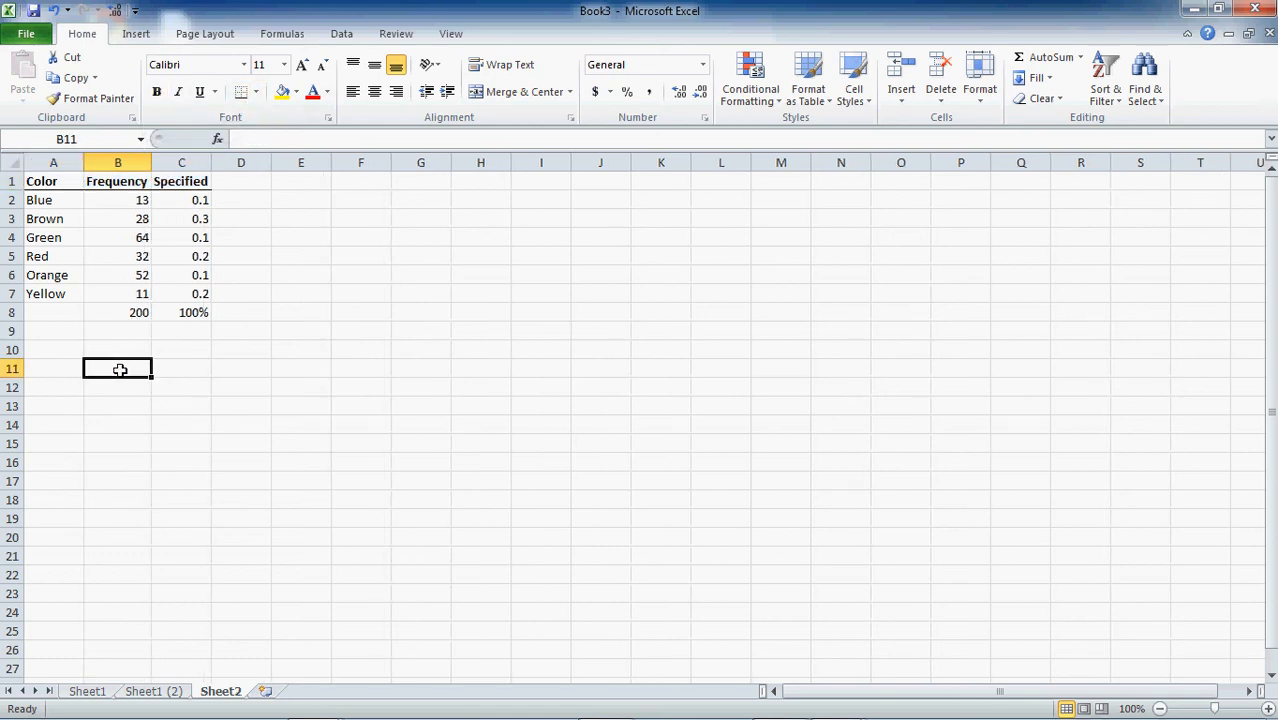
key("Left")
key("Up")
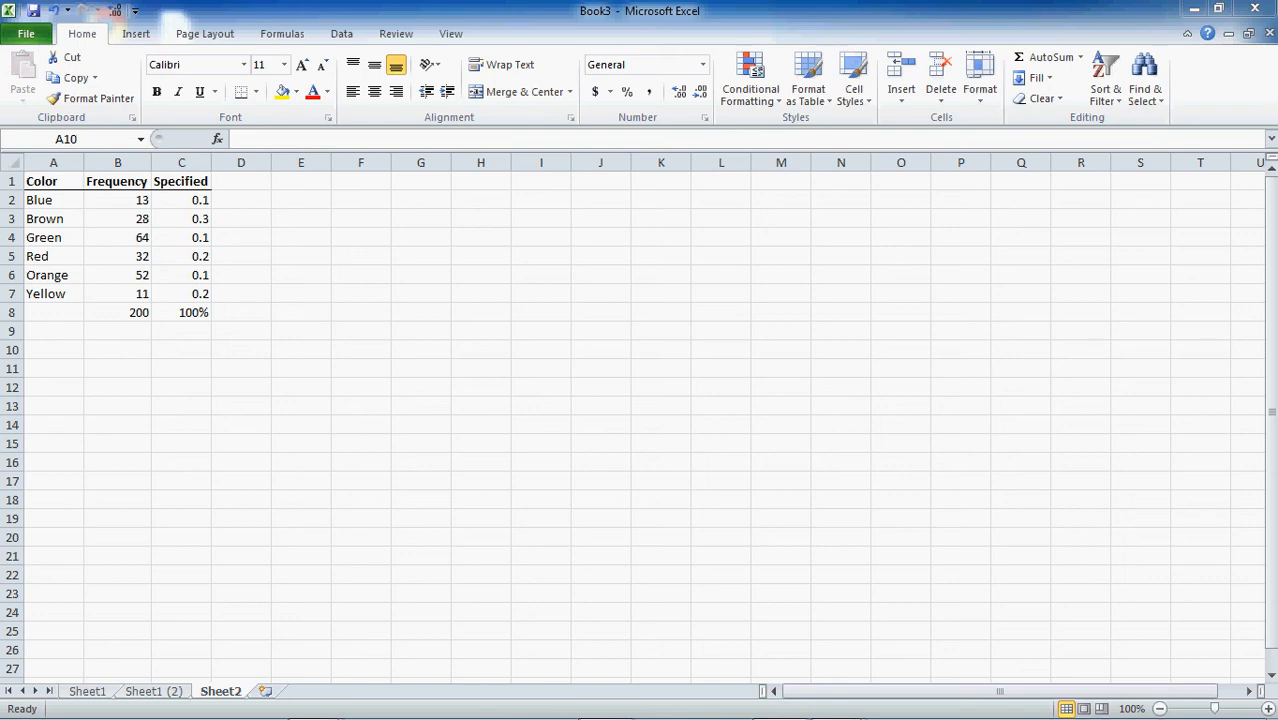
type("C")
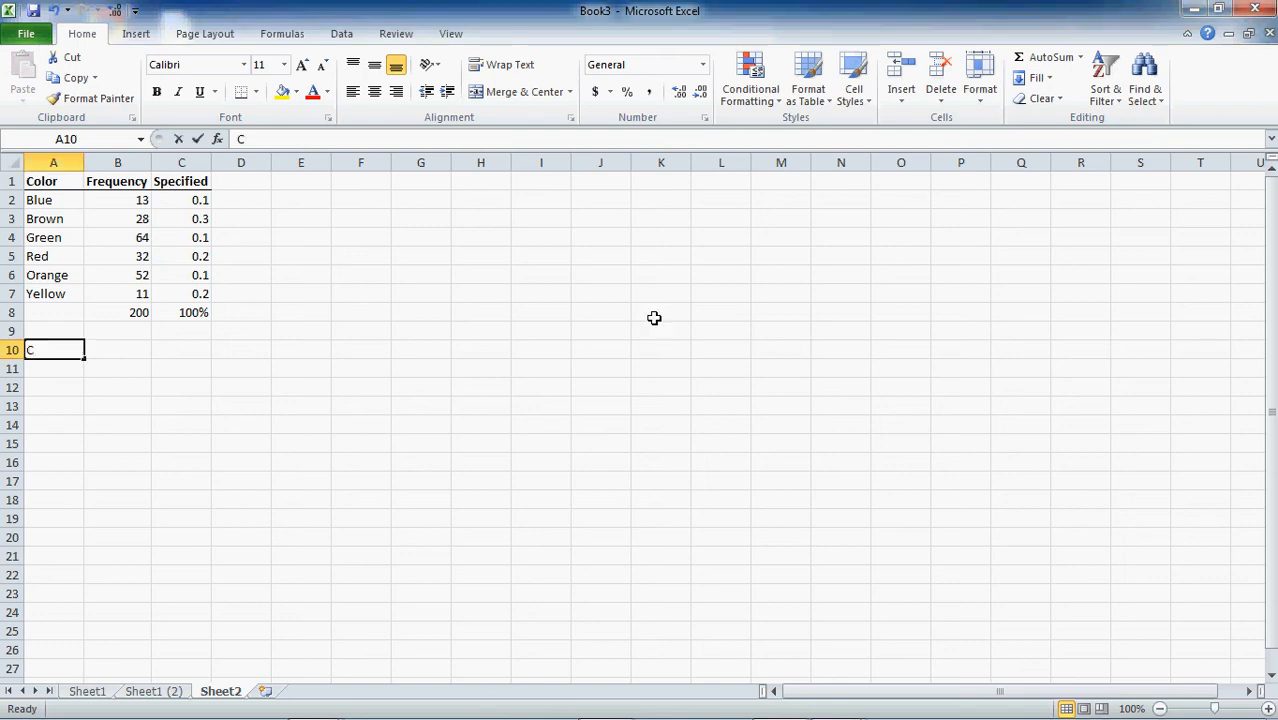
type("ategory")
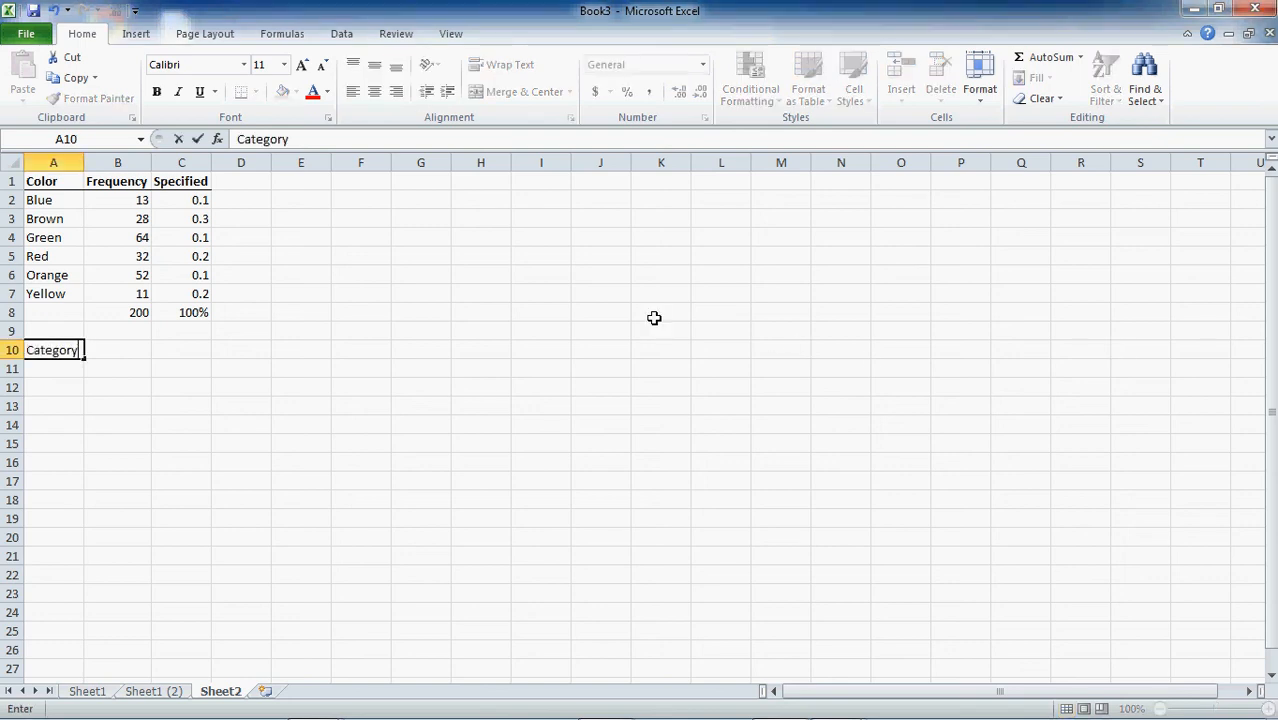
key("Tab")
type("Observed")
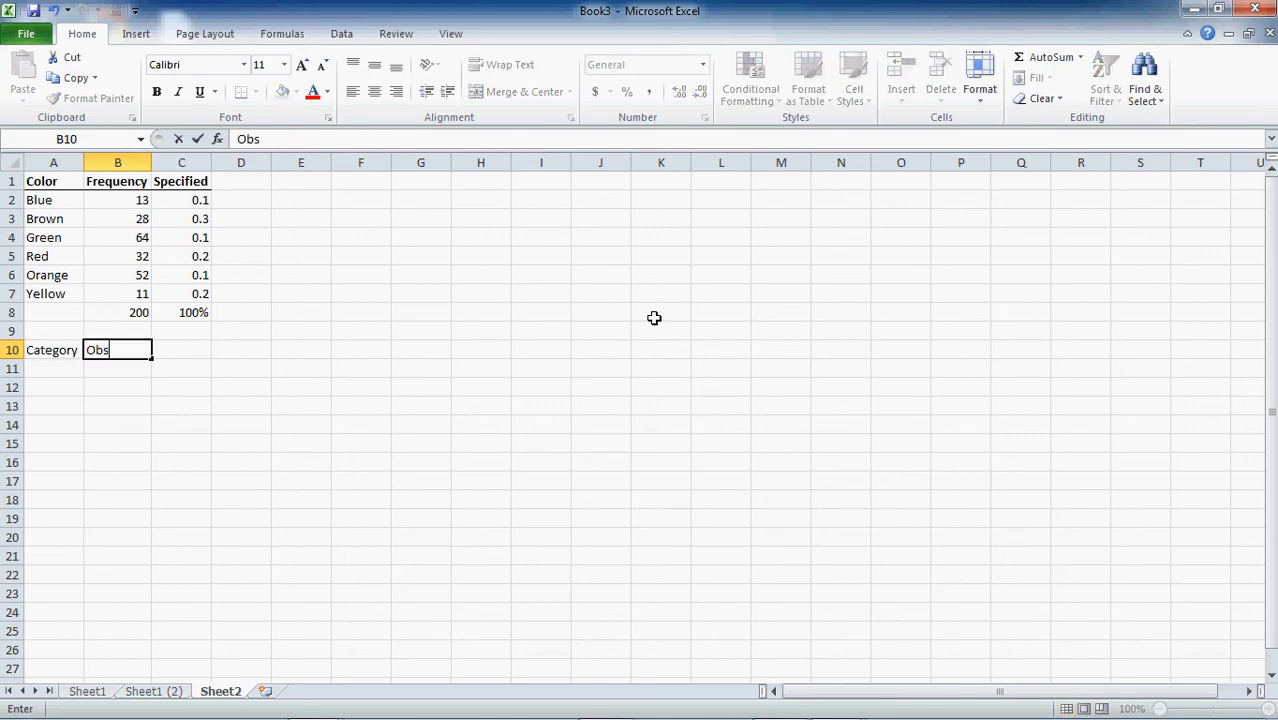
key("Tab")
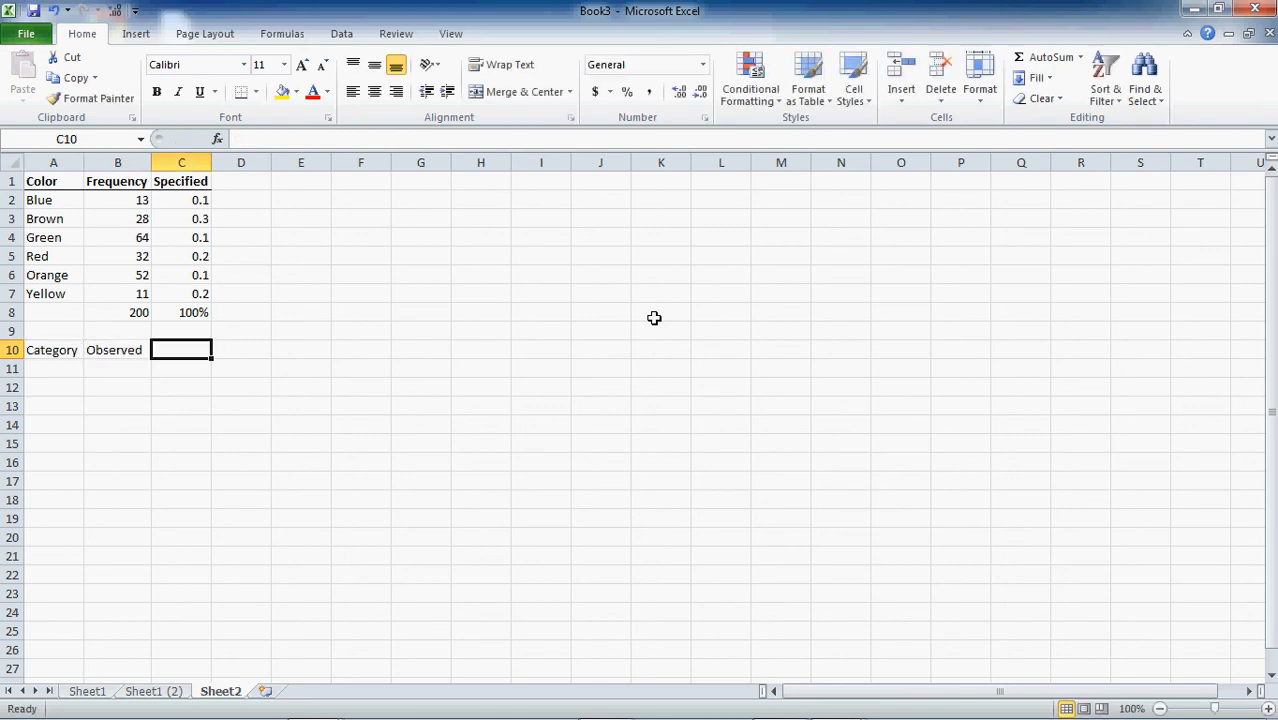
Add the headers Test Proportion in C10, Expected in D10 and Contribution to Chi-Sq in E10
type("Test Prop")
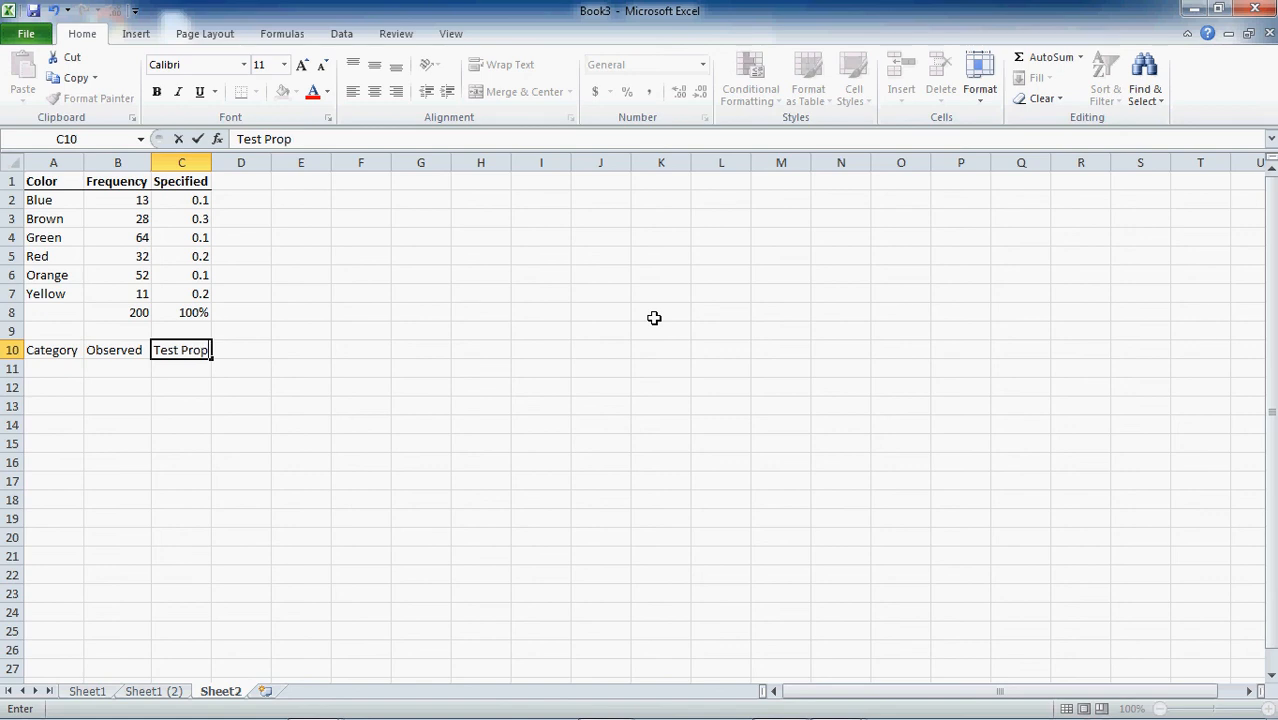
type("ortion")
key("Tab")
type("Expected")
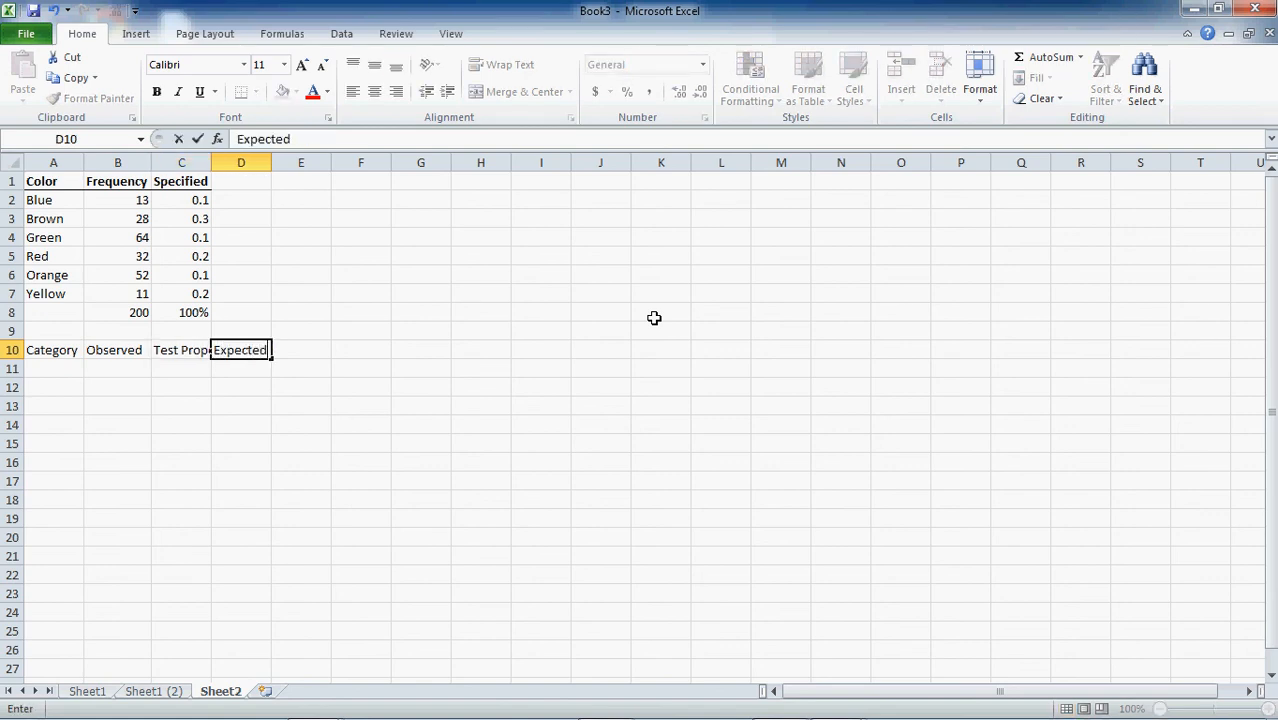
key("Tab")
type("Contr")
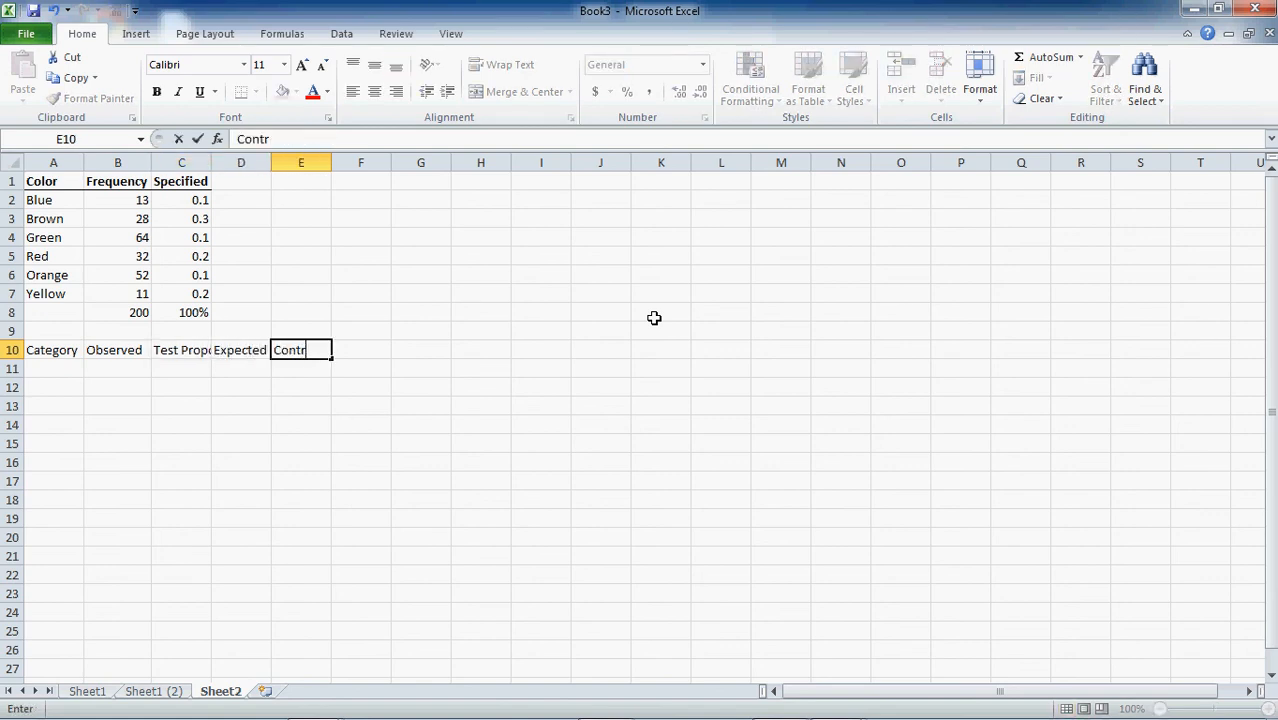
type("ibution to Chi-Sq")
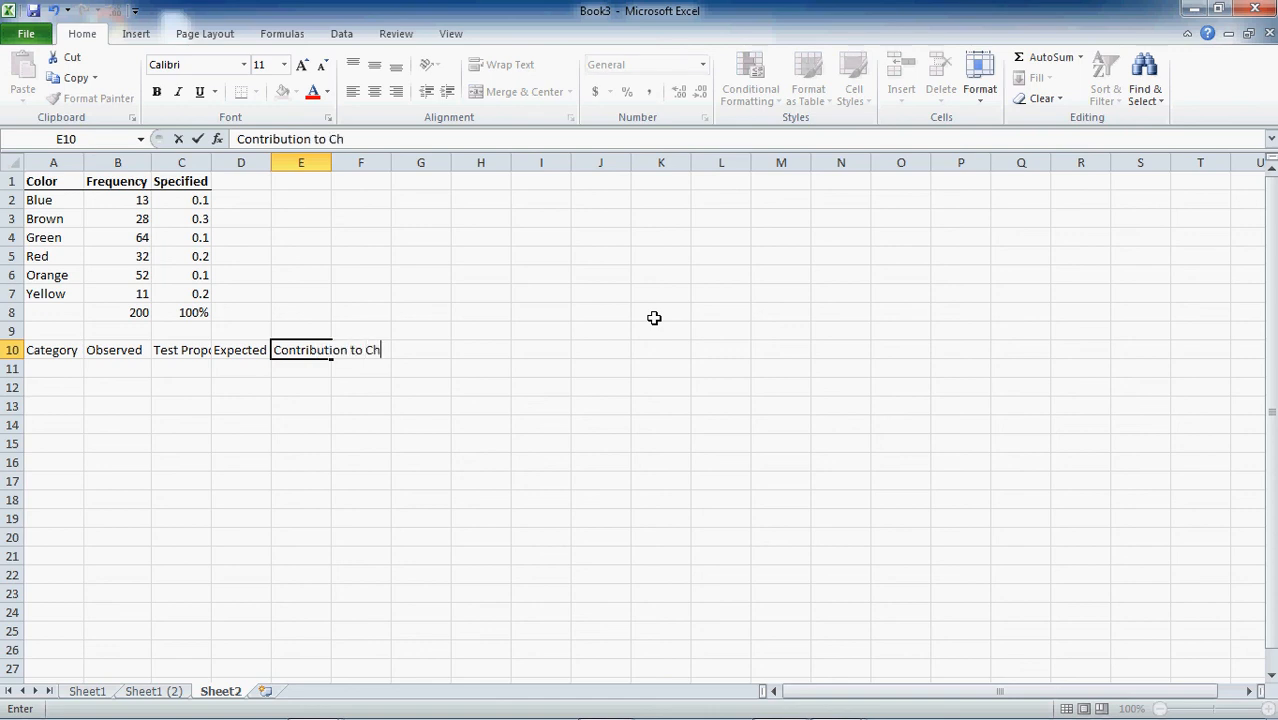
key("Return")
Turn on text wrapping for the second table's headers in A10:E10
key("Up")
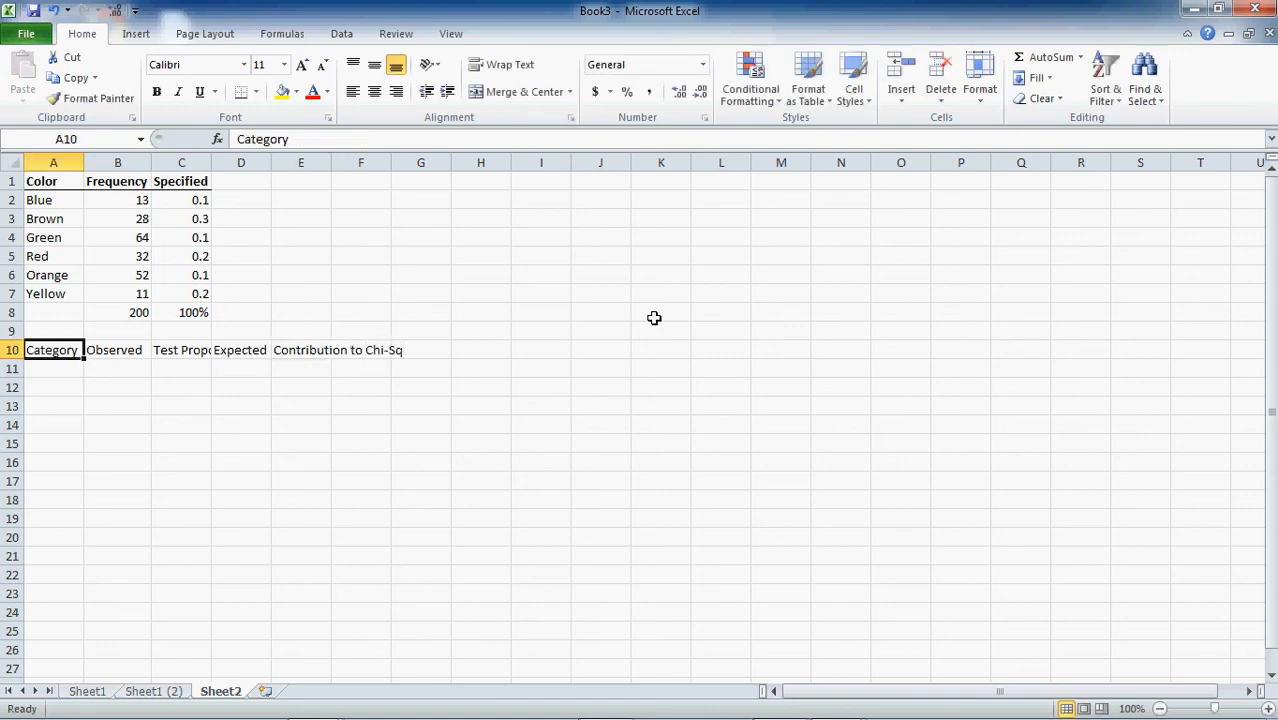
key("shift+Right")
key("shift+Right")
key("shift+Right")
key("shift+Right")
key("shift+Right")
key("shift+Left")
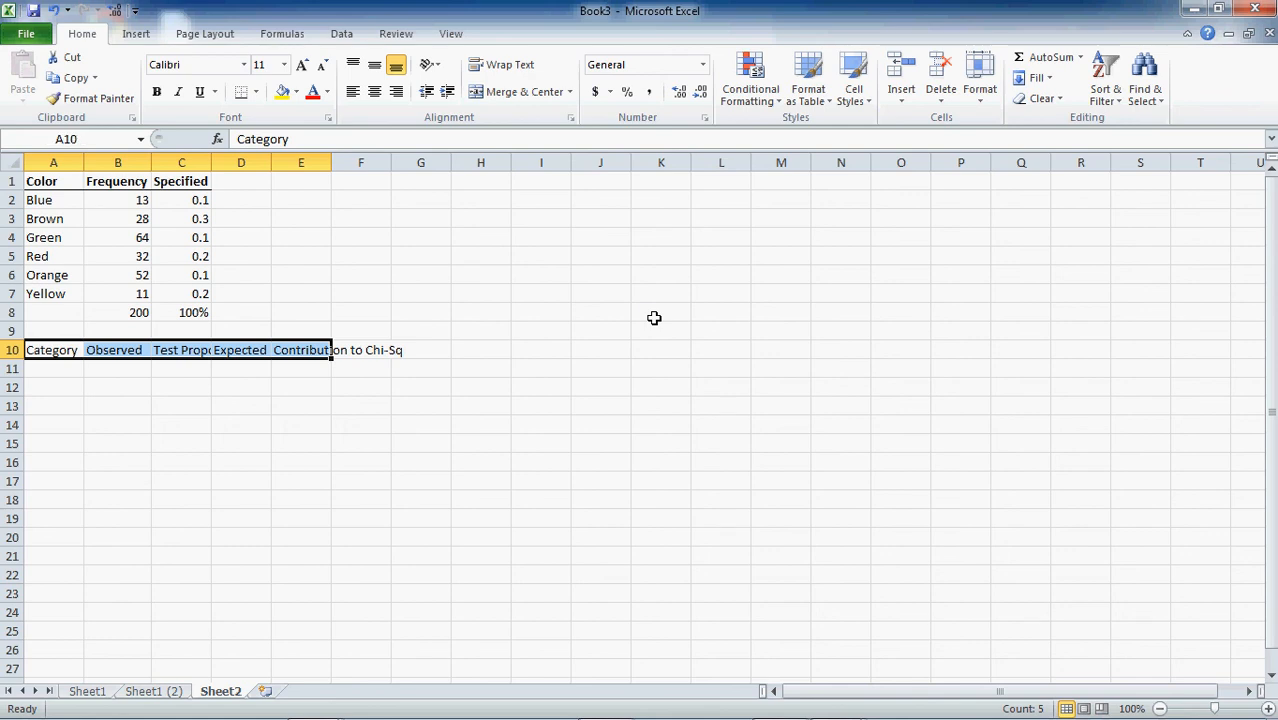
key("ctrl+1")
key("Tab")
key("Tab")
key("Tab")
key("Tab")
key("Tab")
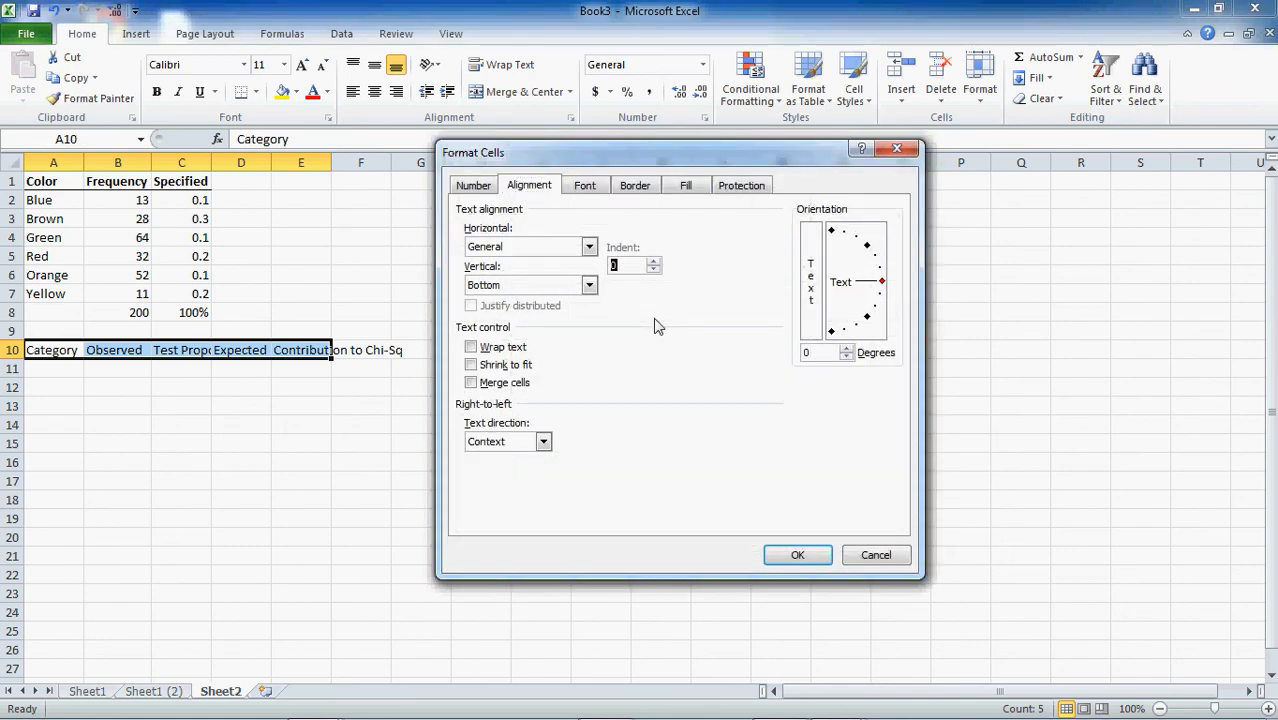
key("shift+Tab")
key("space")
key("Return")
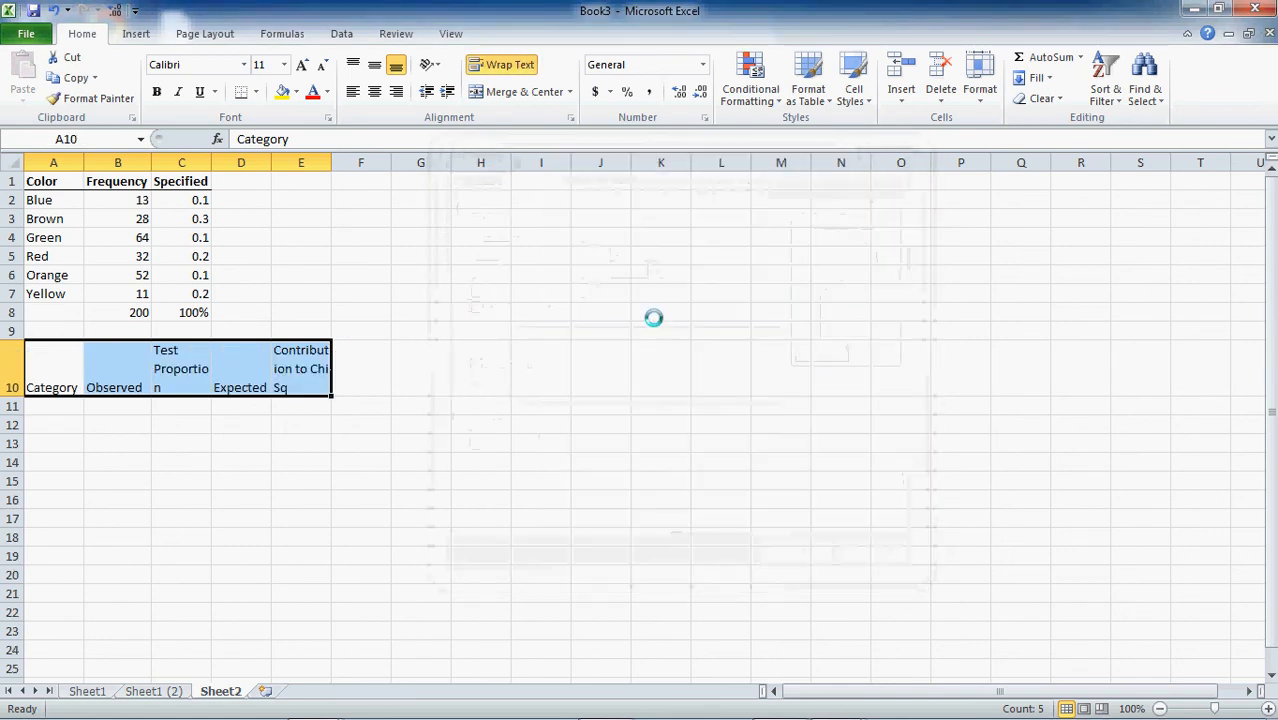
Widen columns B through E equally to fit the header words, and make the headers A10:E10 bold
left_click_drag(117, 155, 344, 157)
left_click(199, 373)
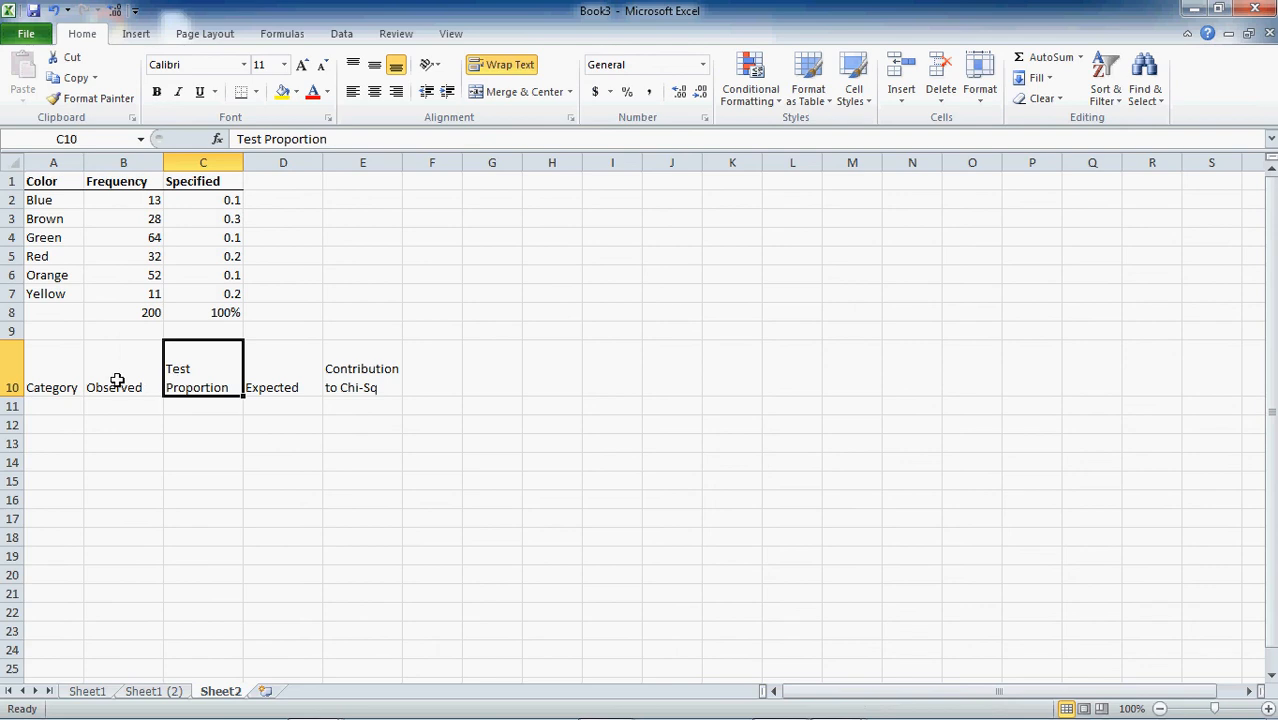
left_click_drag(51, 373, 380, 373)
key("ctrl+b")
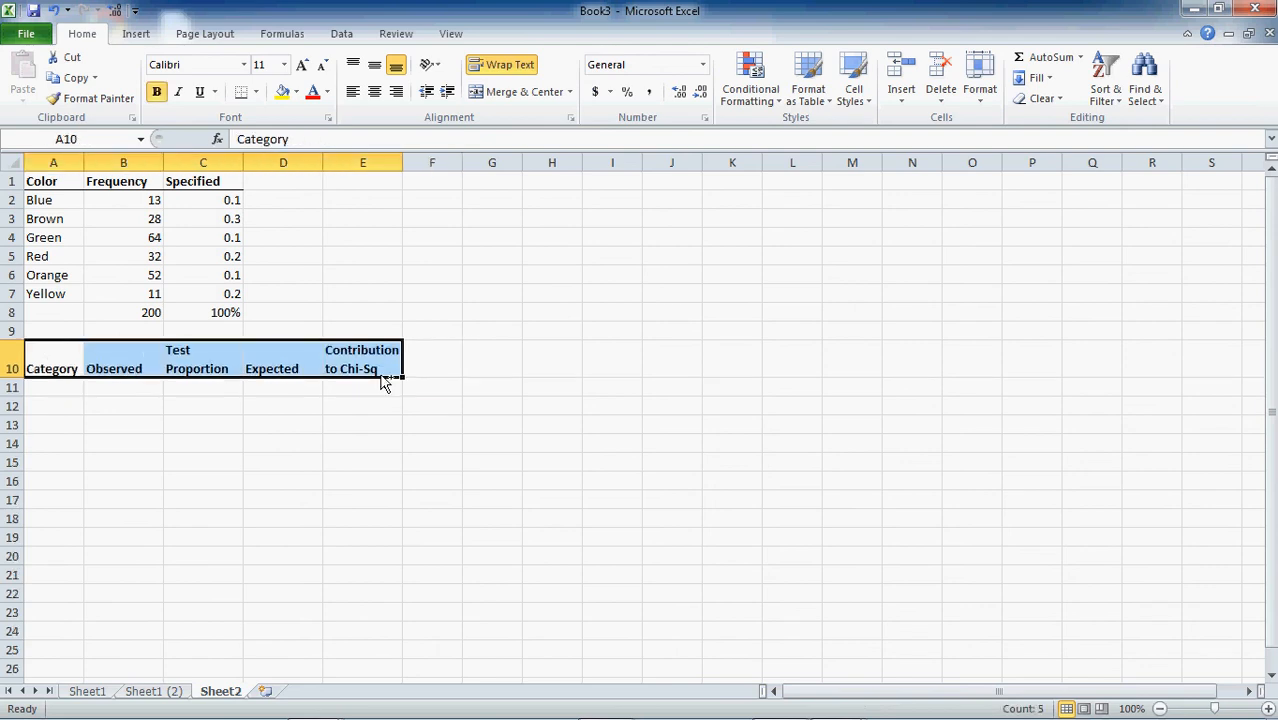
Enter 1 in A11 under Category and the formula =A11+1 in A12
left_click(77, 402)
left_click(74, 385)
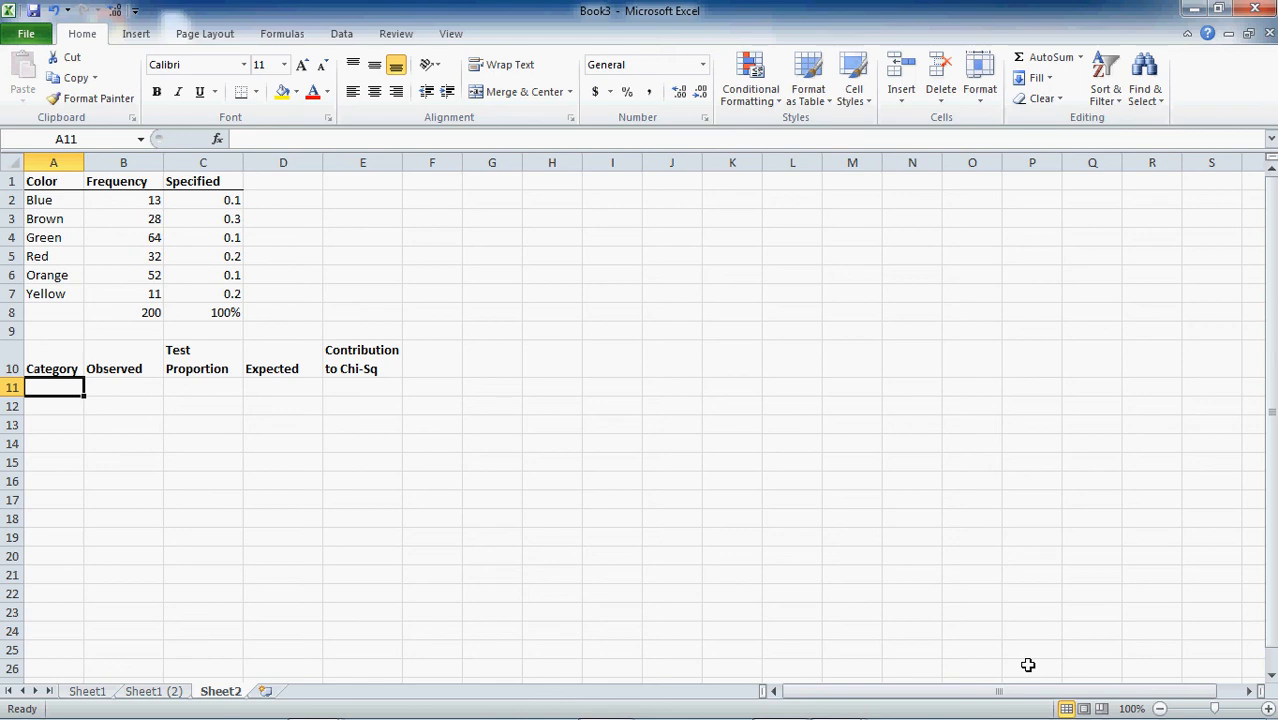
type("1")
key("Return")
type("=")
key("Up")
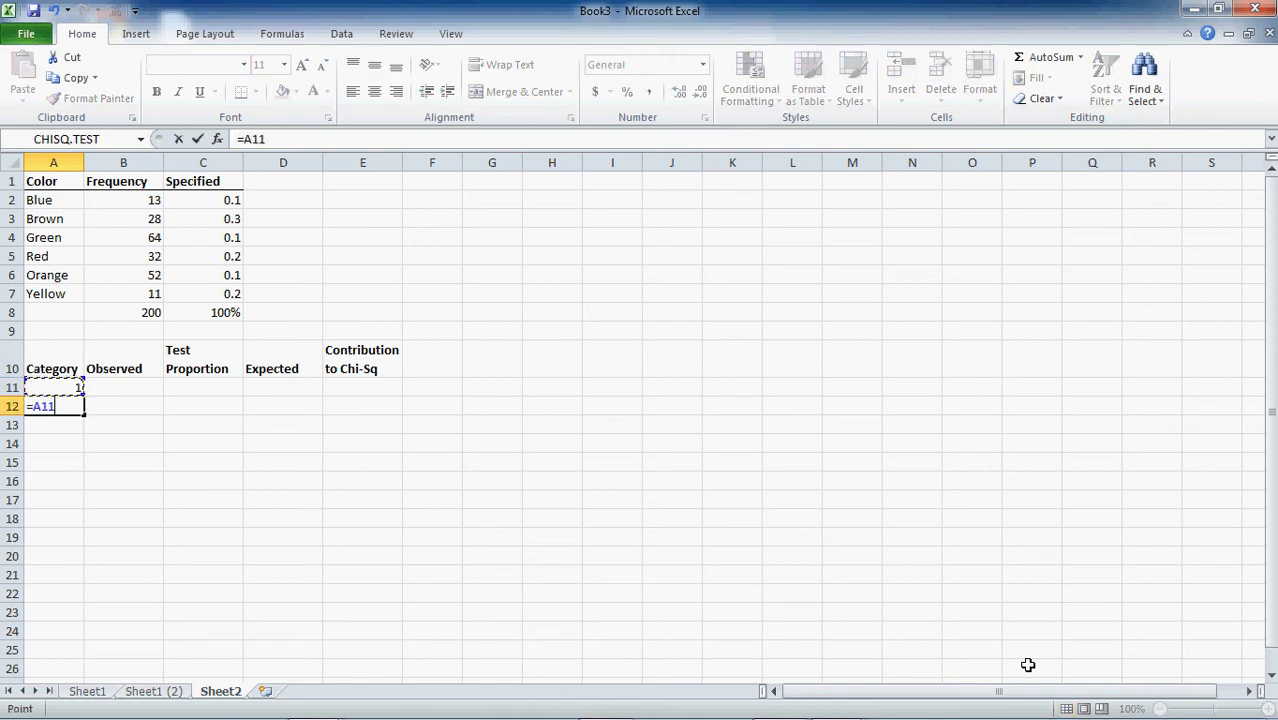
type("+1")
key("Return")
Fill the category numbering formula from A12 down through A16
key("Up")
key("shift+Down")
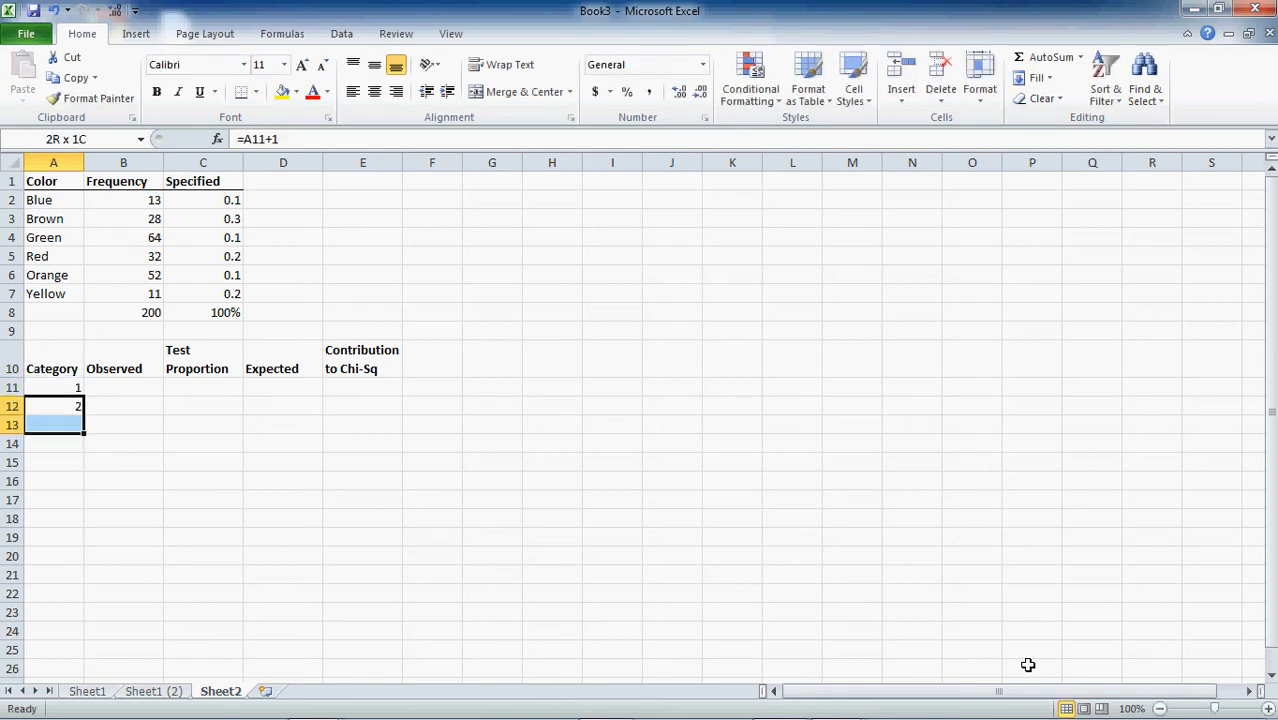
key("shift+Down")
key("shift+Down")
key("shift+Down")
key("ctrl+d")
Link the first Observed cell, B11, to the Blue frequency with the formula =B2
key("Right")
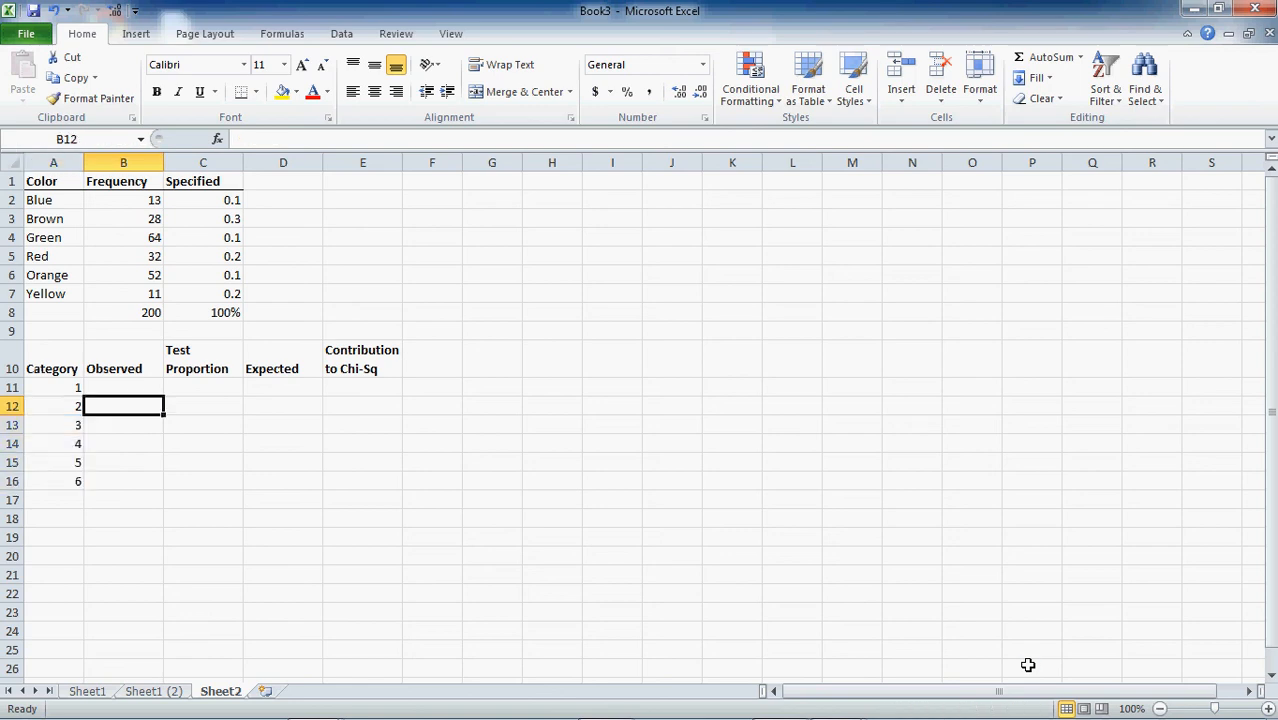
key("Up")
key("Up")
key("Down")
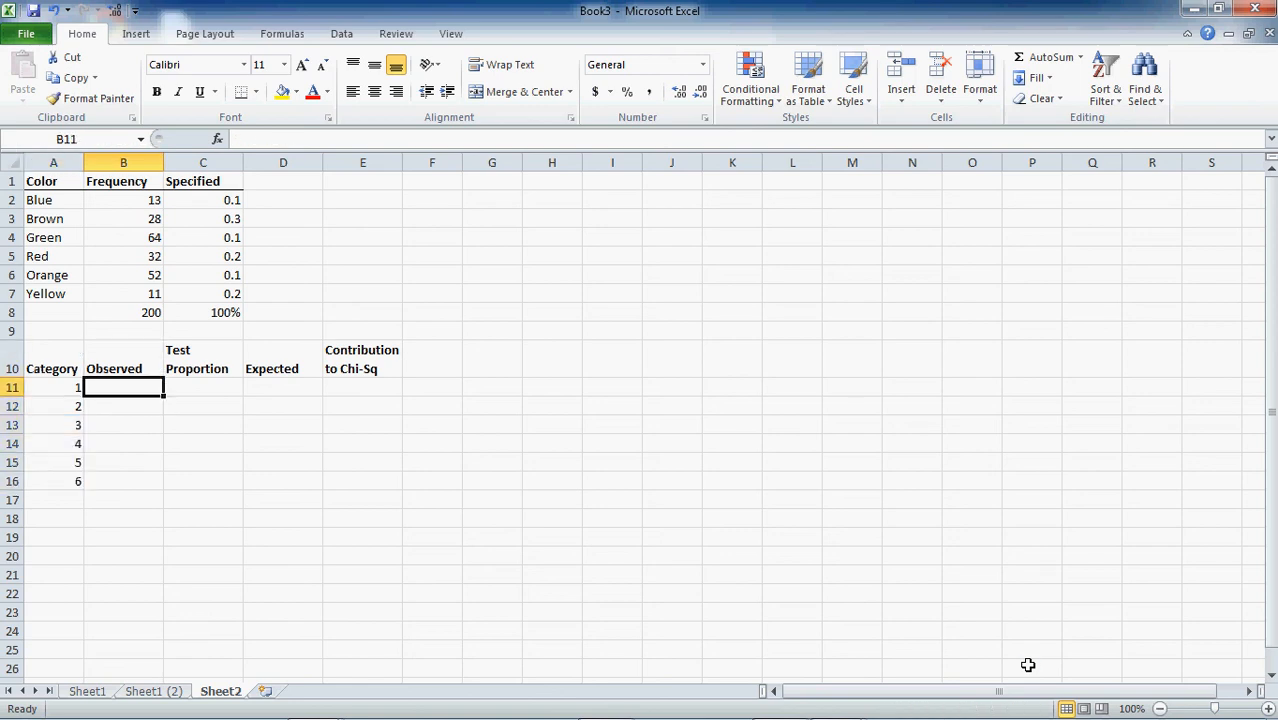
type("=")
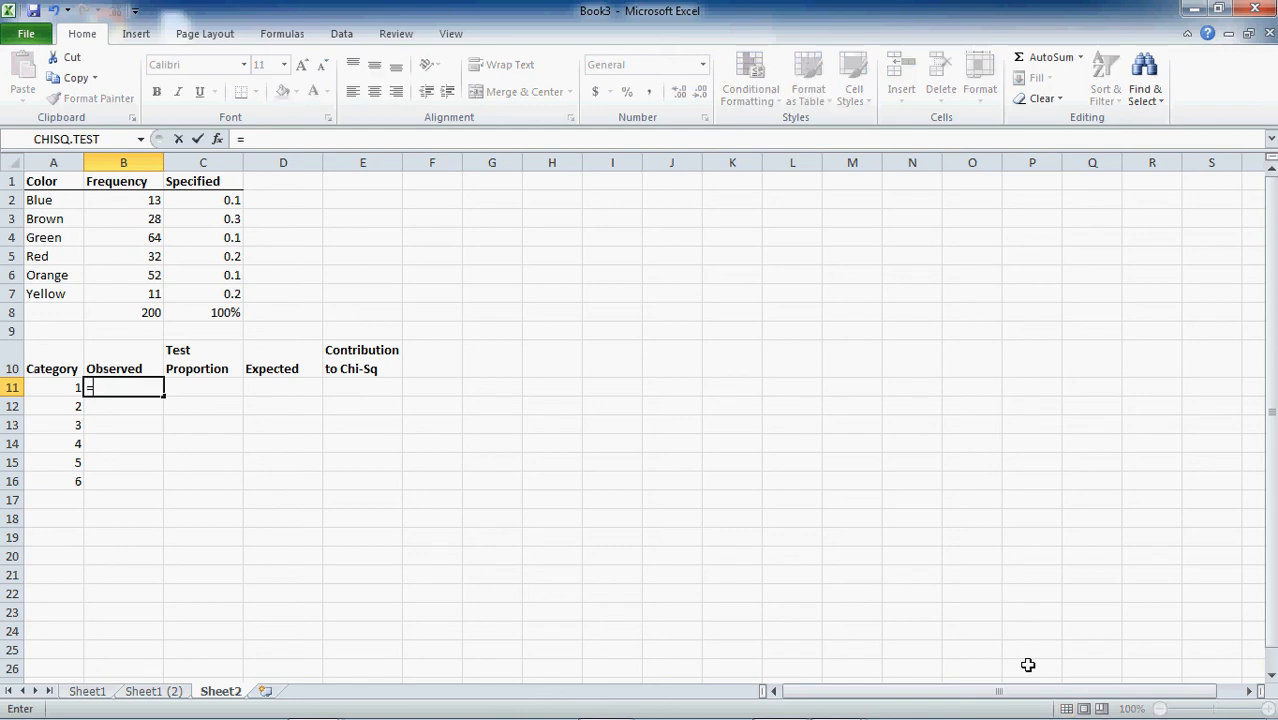
key("Up")
key("Up")
key("Up")
key("Up")
key("Up")
key("Up")
key("Up")
key("Up")
key("Up")
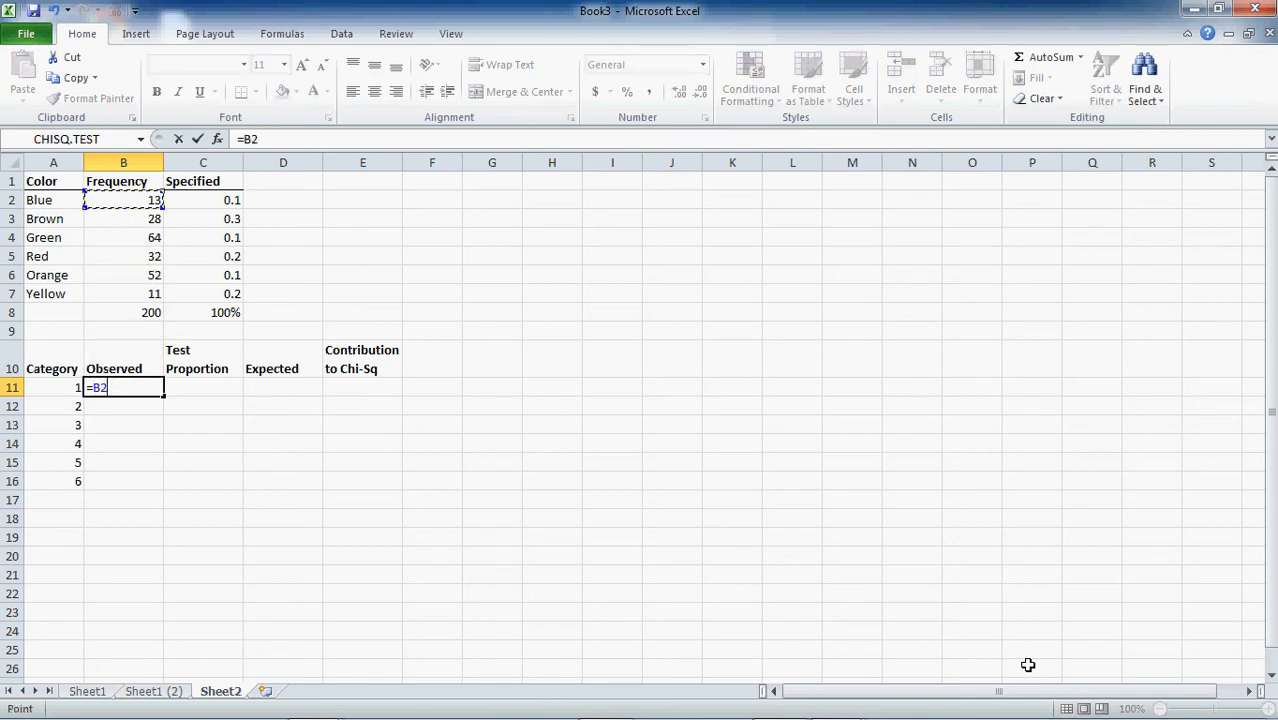
key("Return")
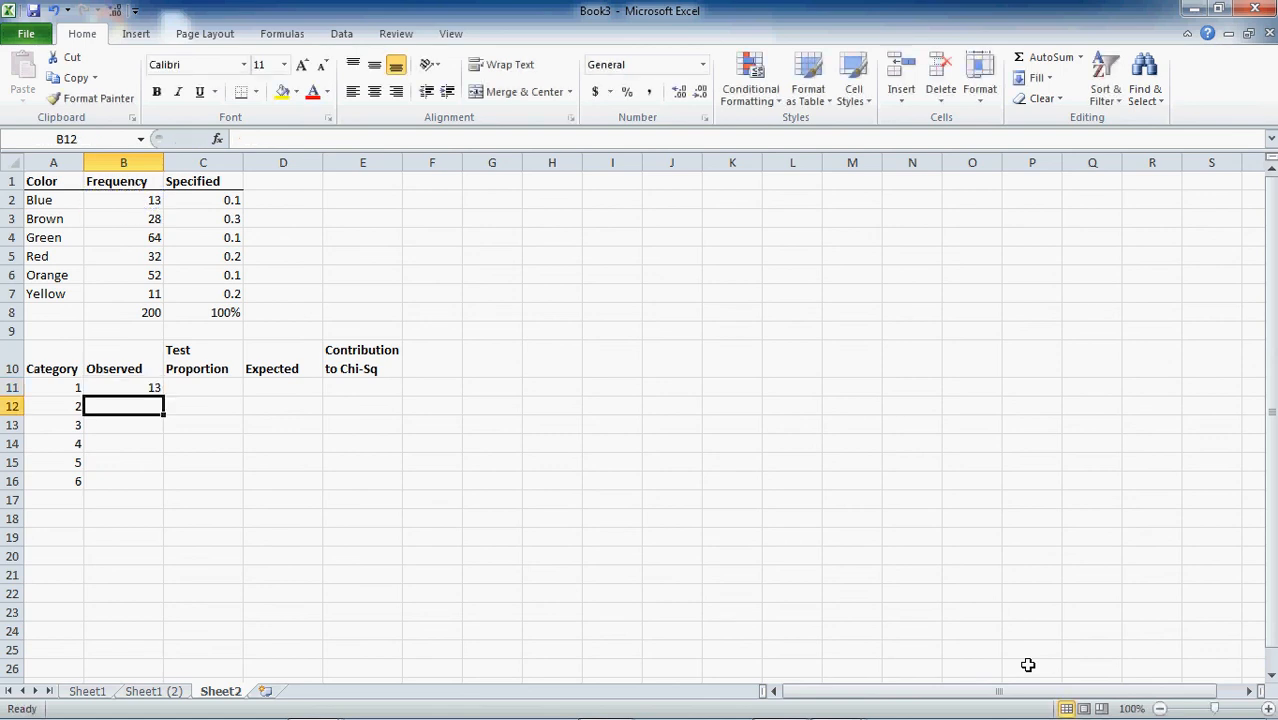
Fill the Observed formula from B11 down through B16
key("Up")
key("shift+Down")
key("shift+Down")
key("shift+Down")
key("shift+Down")
key("shift+Down")
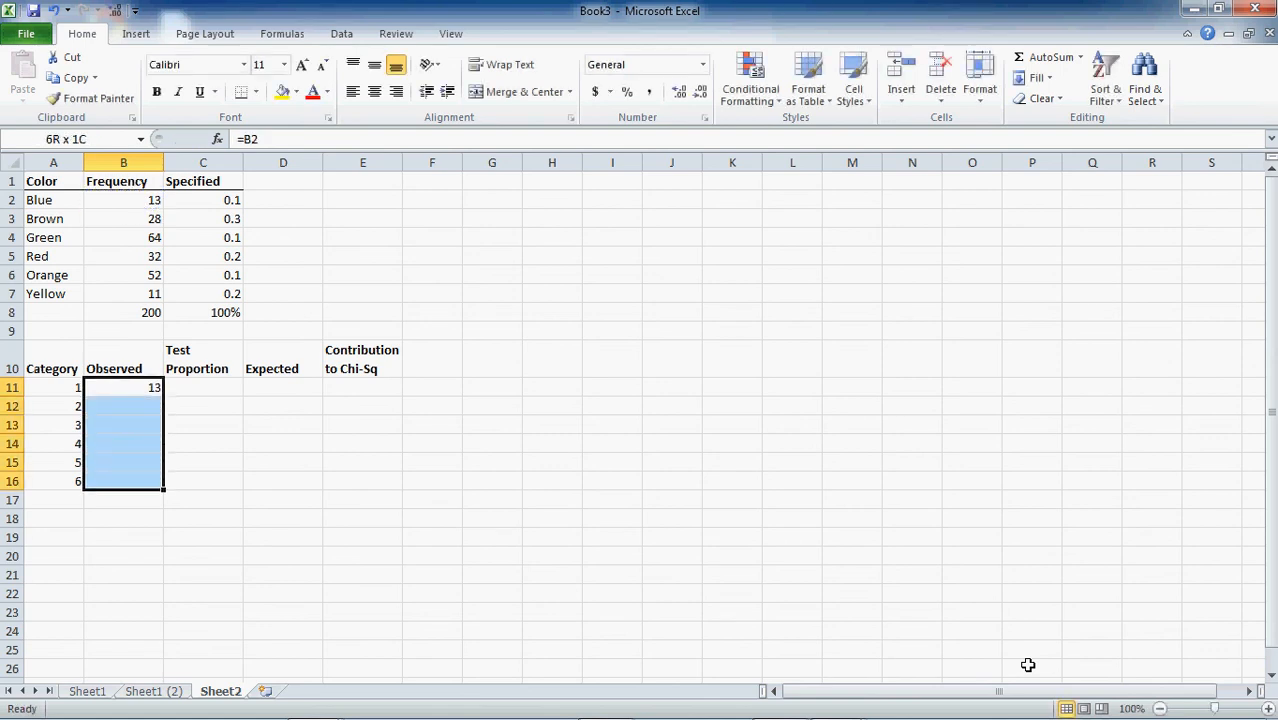
key("ctrl+d")
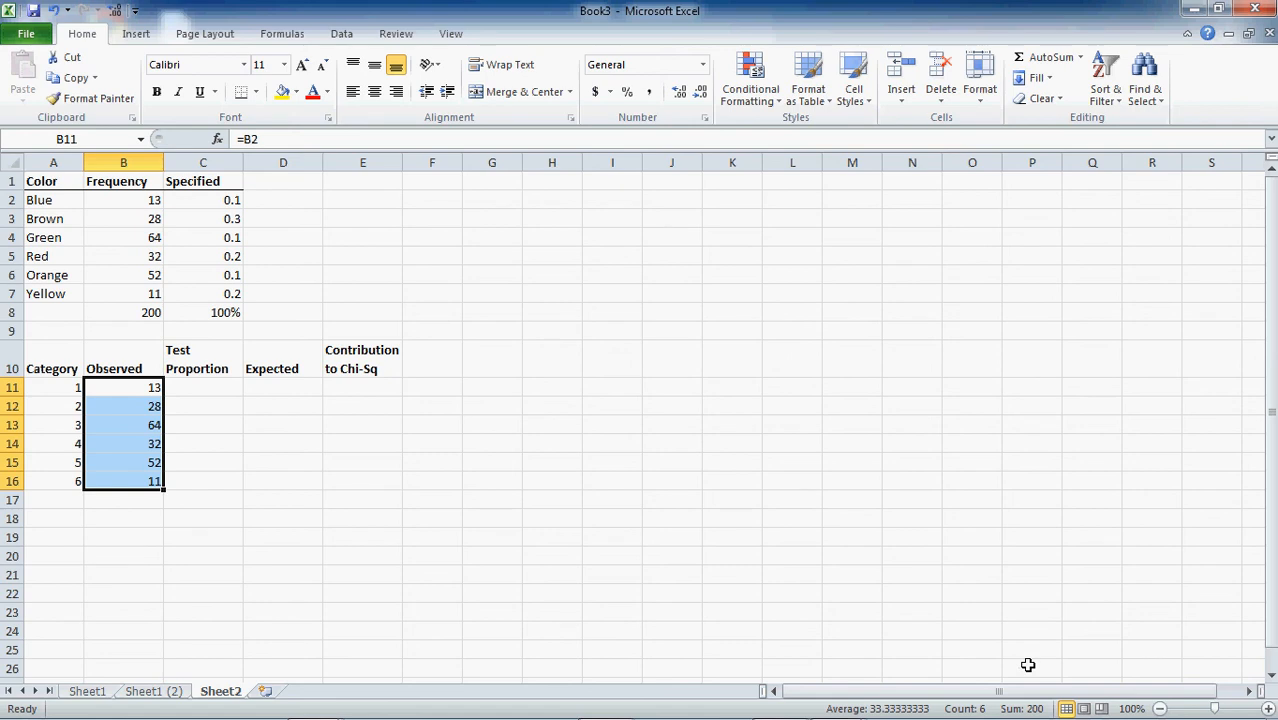
Check the cell references of the filled Observed formulas in B12:B16 one by one
key("Right")
key("Left")
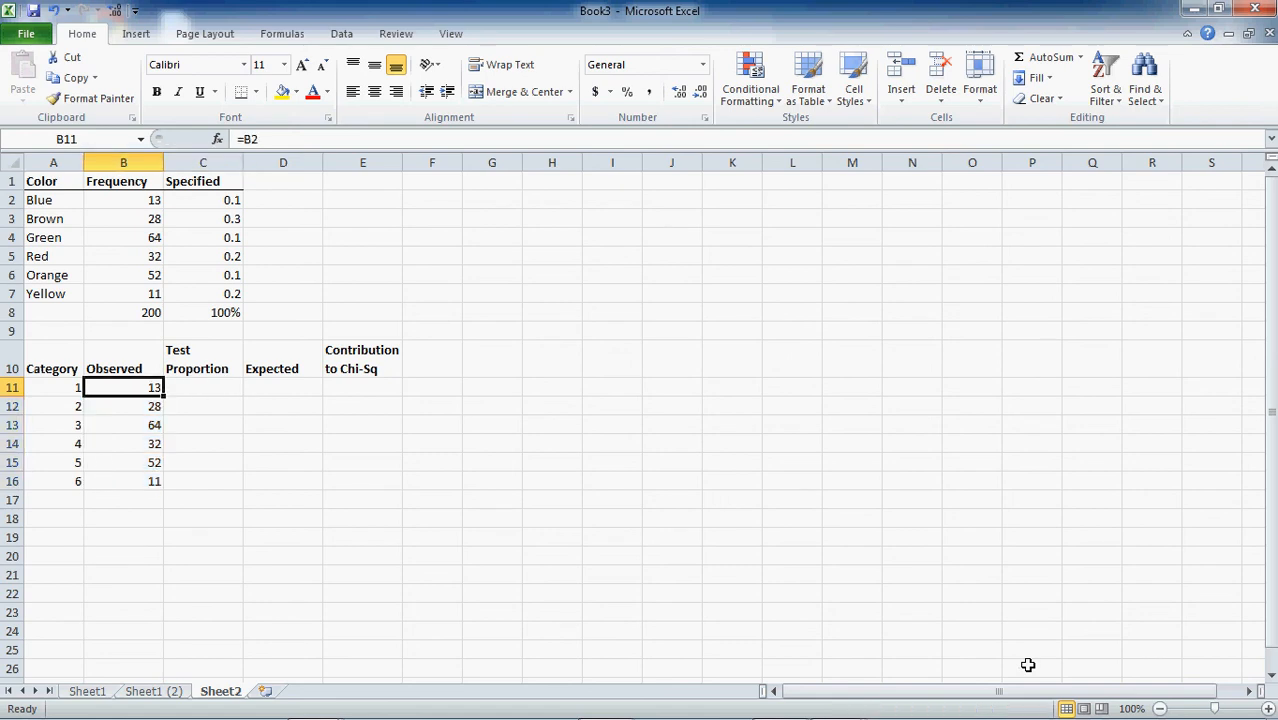
key("Down")
key("F2")
key("Escape")
key("Down")
key("F2")
key("Escape")
key("Down")
key("F2")
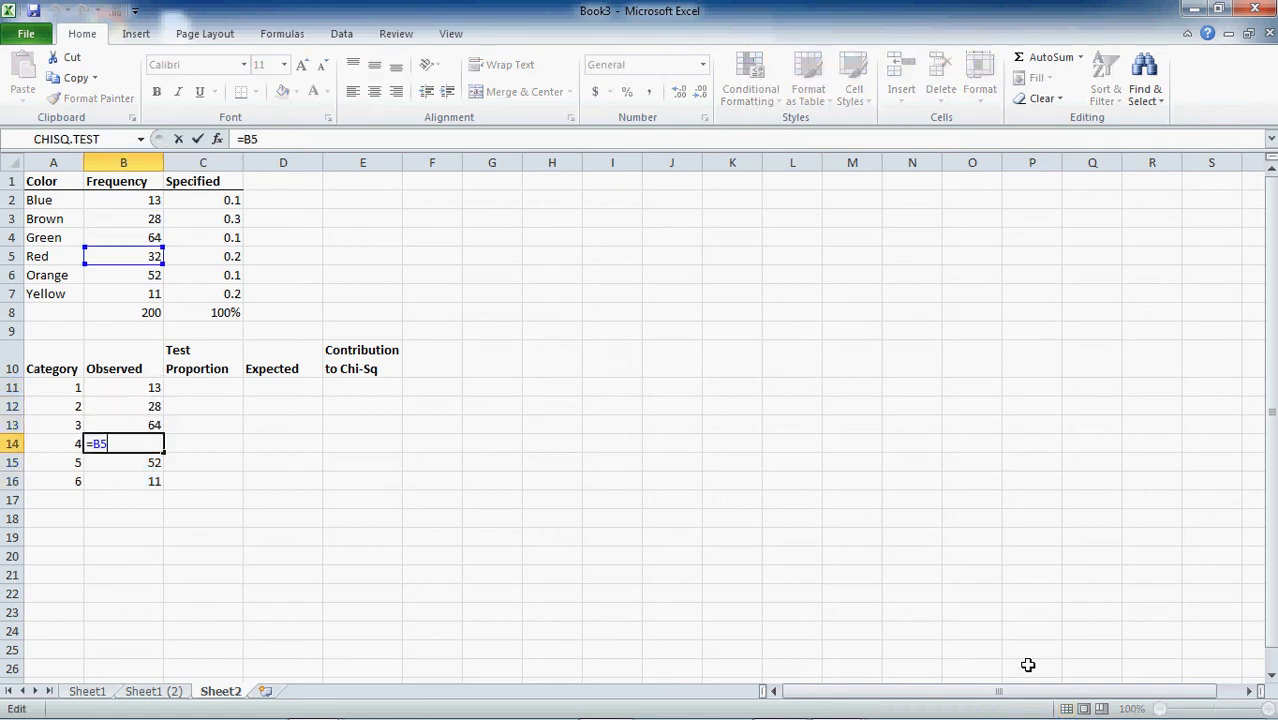
key("Escape")
key("Down")
key("F2")
key("Escape")
key("Down")
key("F2")
key("Escape")
Link the first Test Proportion cell, C11, to the Blue specified proportion with the formula =C2
key("Up")
key("Right")
key("Up")
key("Up")
key("Up")
key("Up")
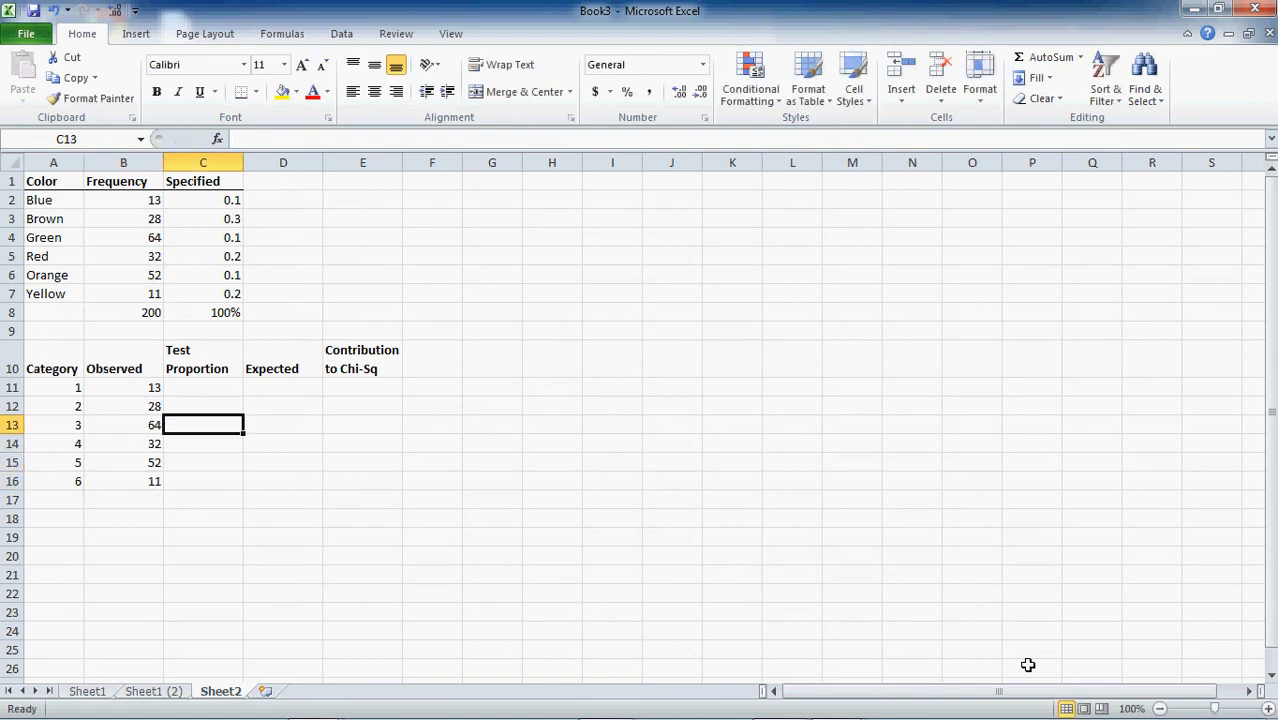
type("=")
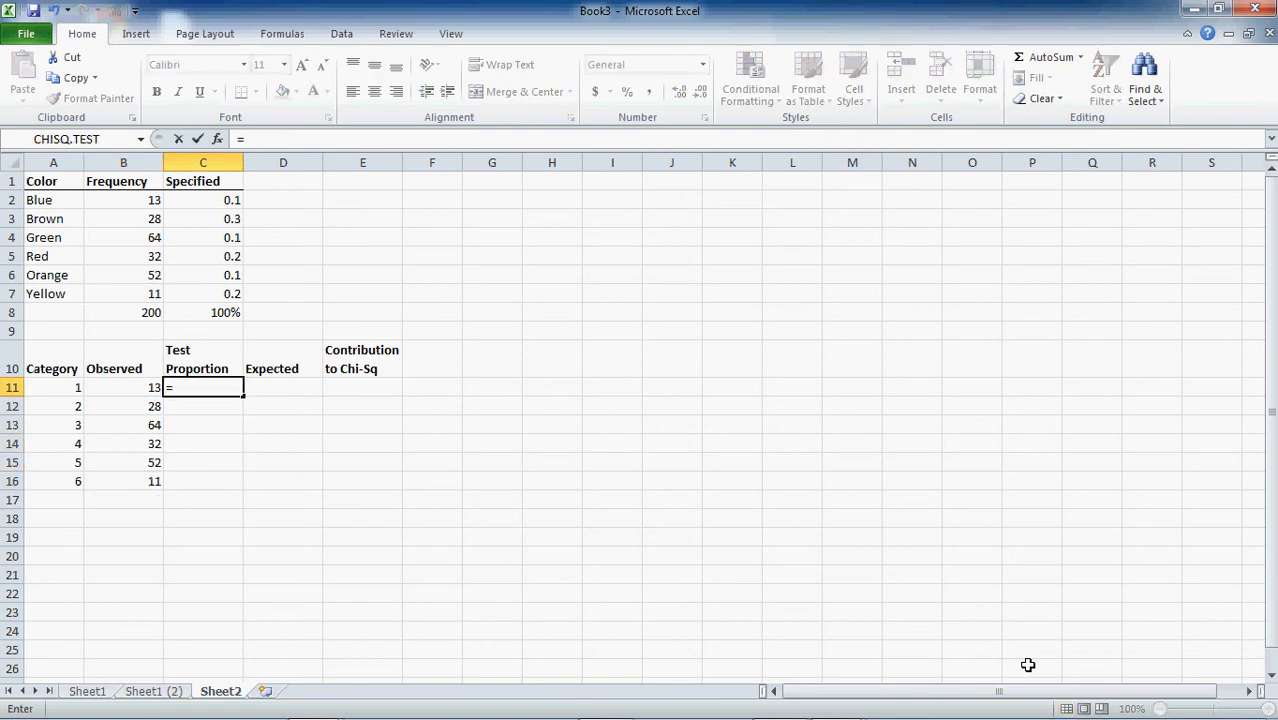
key("Up")
key("Up")
key("Up")
key("Up")
key("Up")
key("Up")
key("Up")
key("Up")
key("Up")
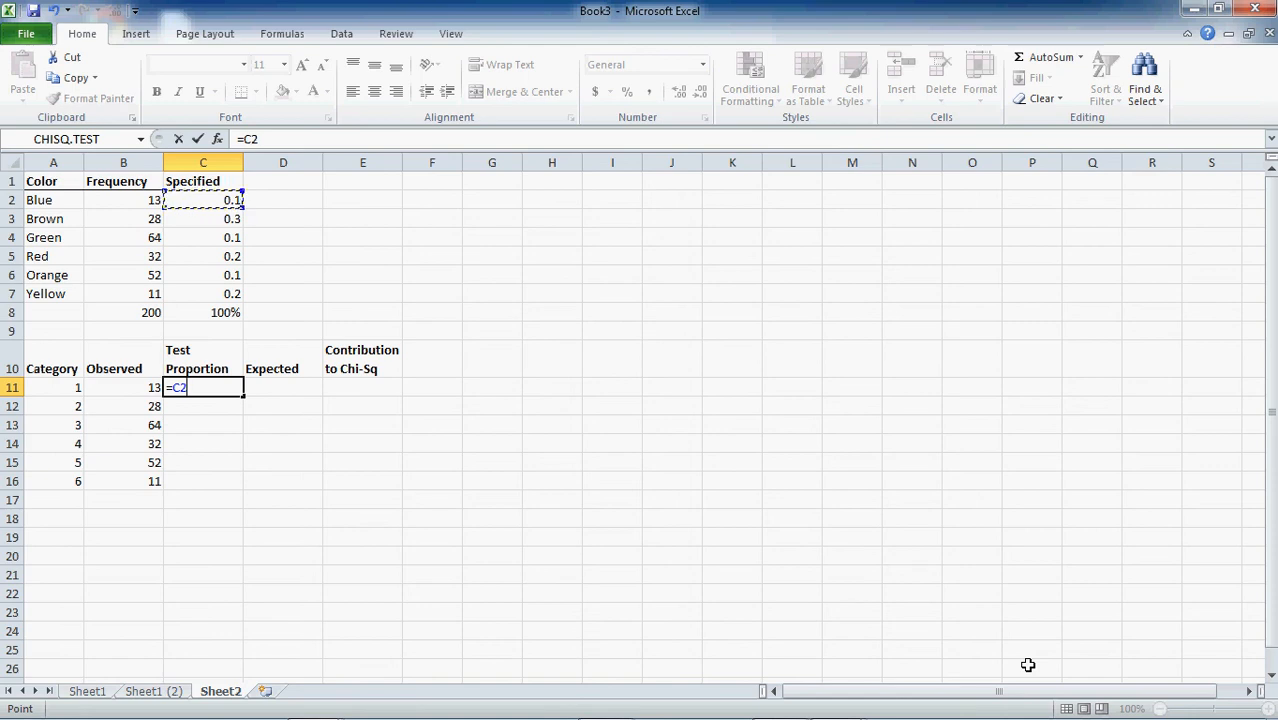
key("ctrl+Return")
Fill the Test Proportion formula from C11 down through C16
key("shift+Down")
key("shift+Down")
key("shift+Down")
key("shift+Down")
key("shift+Down")
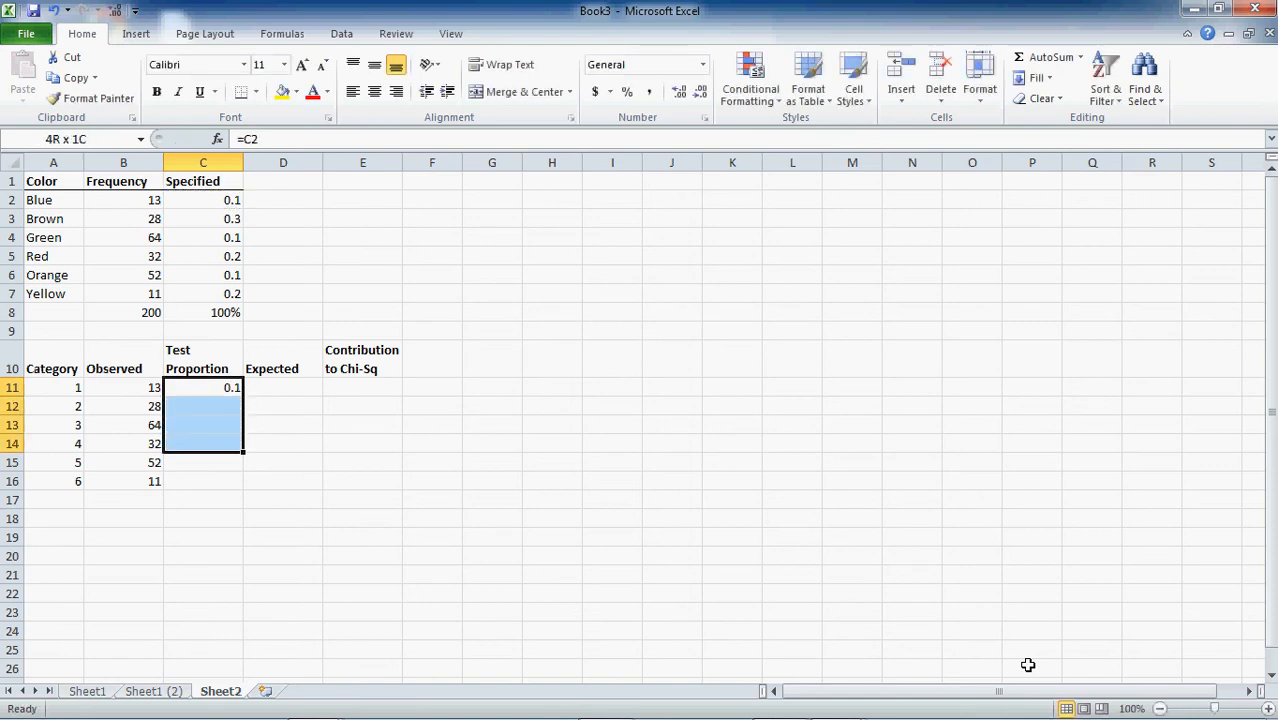
key("ctrl+d")
Calculate the first Expected count in D11 with =C11*$B$8, keeping the reference to the frequency total absolute
key("Right")
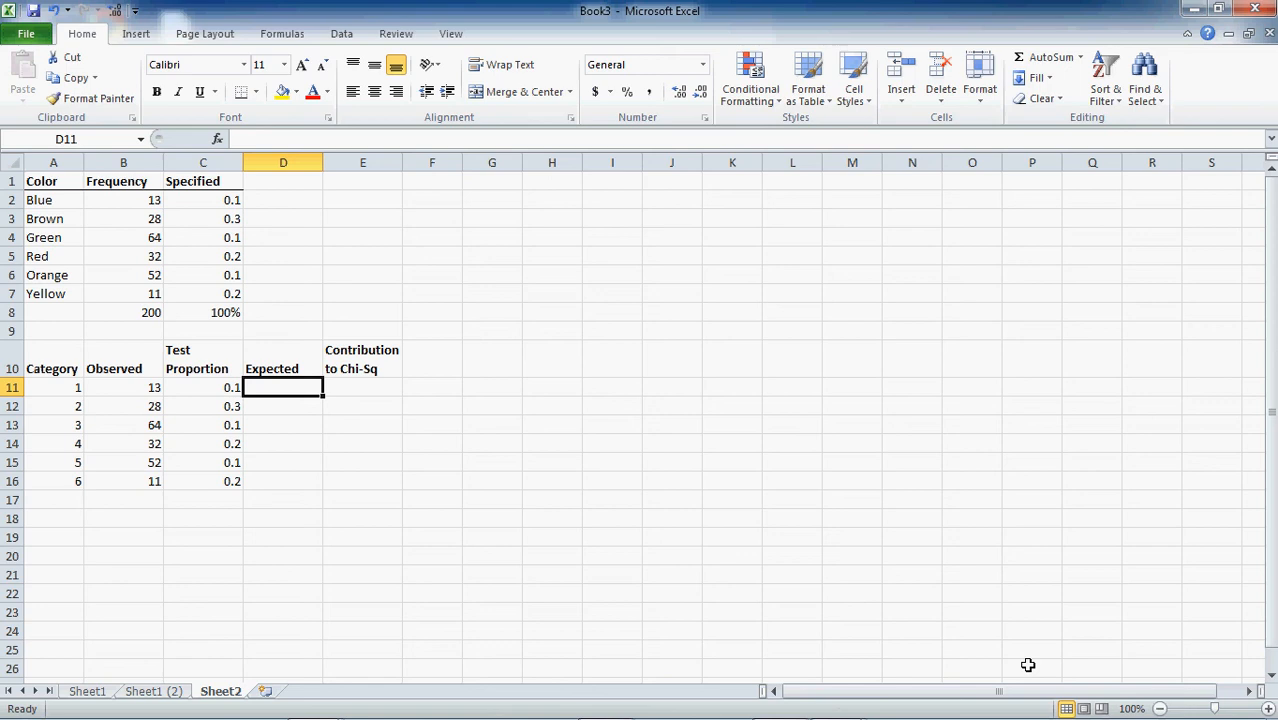
type("=")
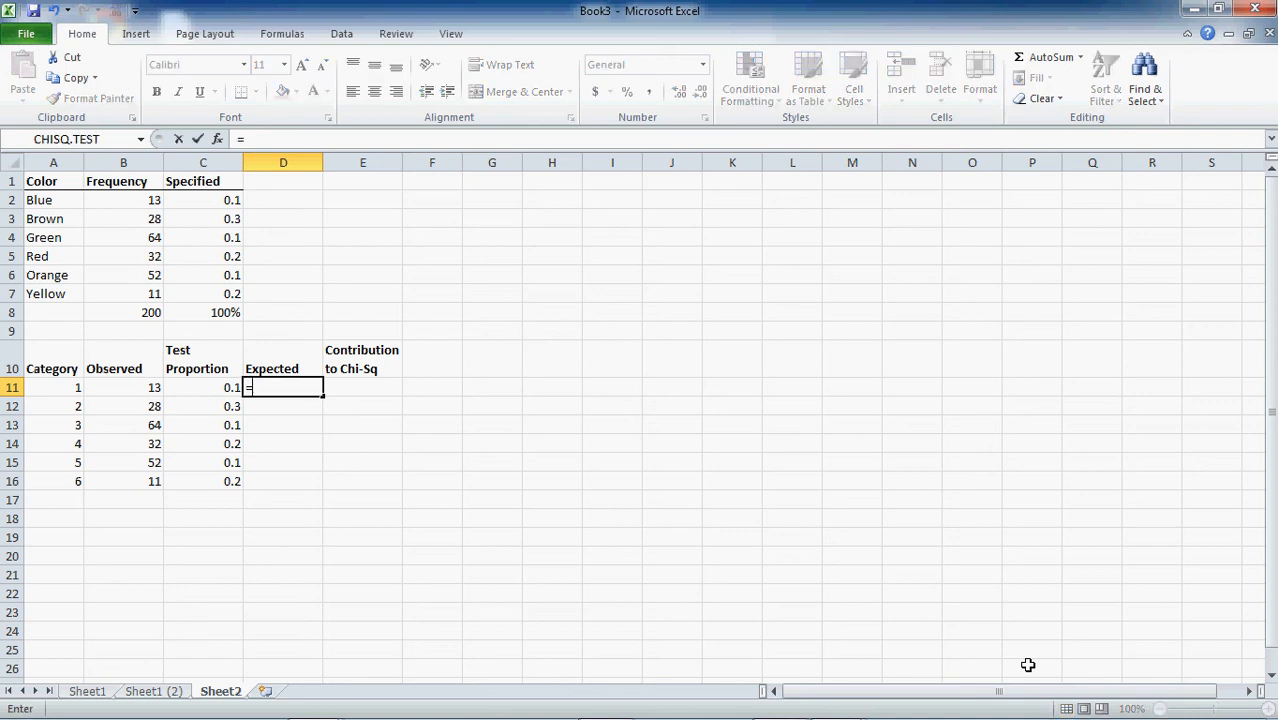
key("Left")
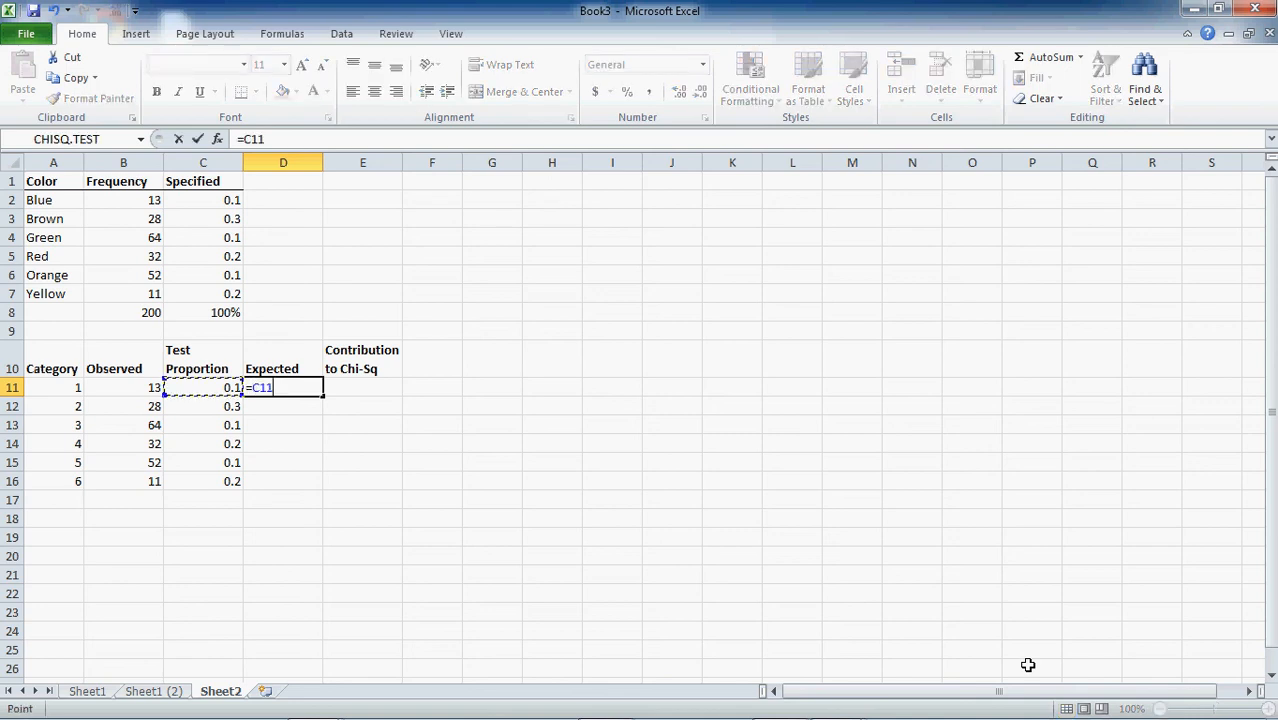
type("*")
key("Up")
key("Up")
key("Left")
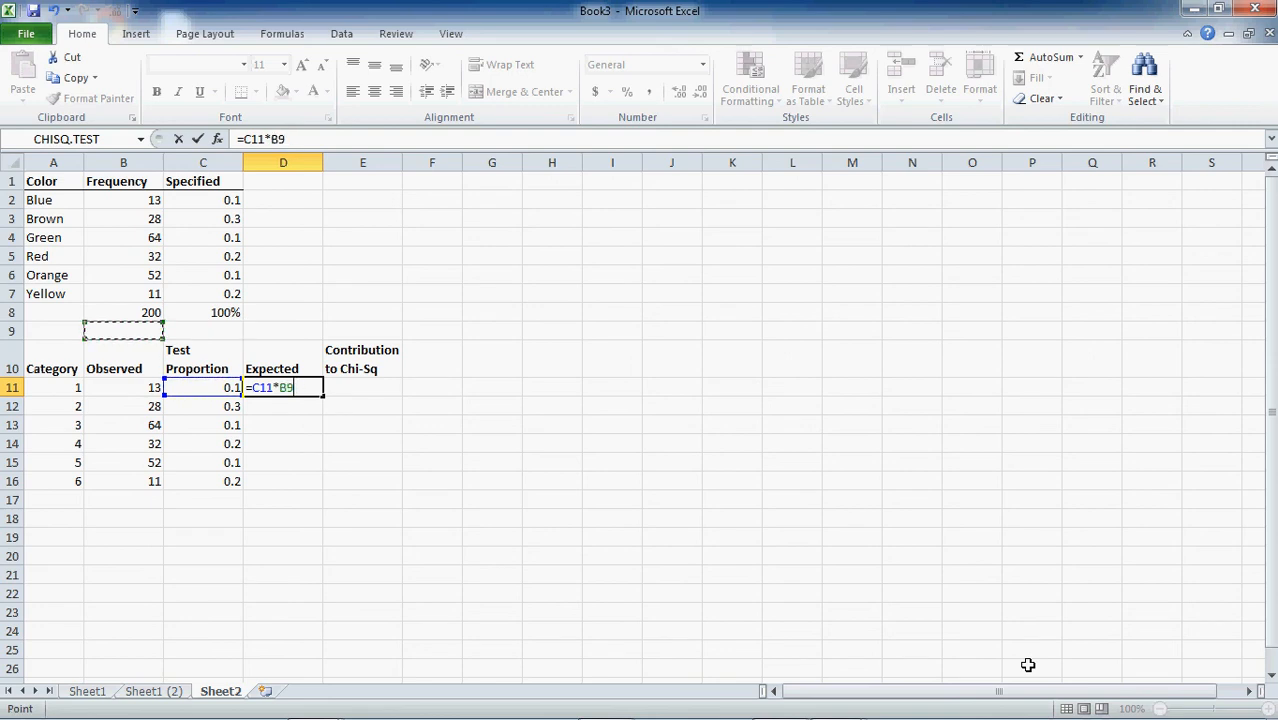
key("Up")
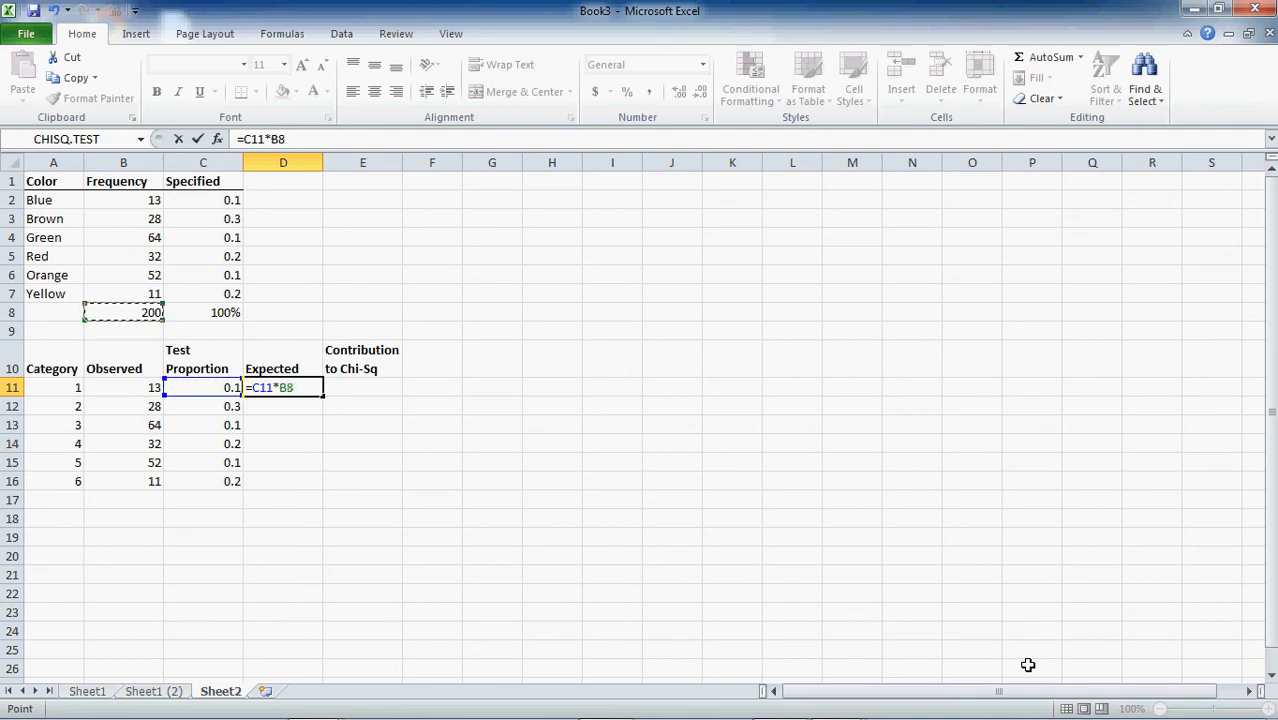
key("F4")
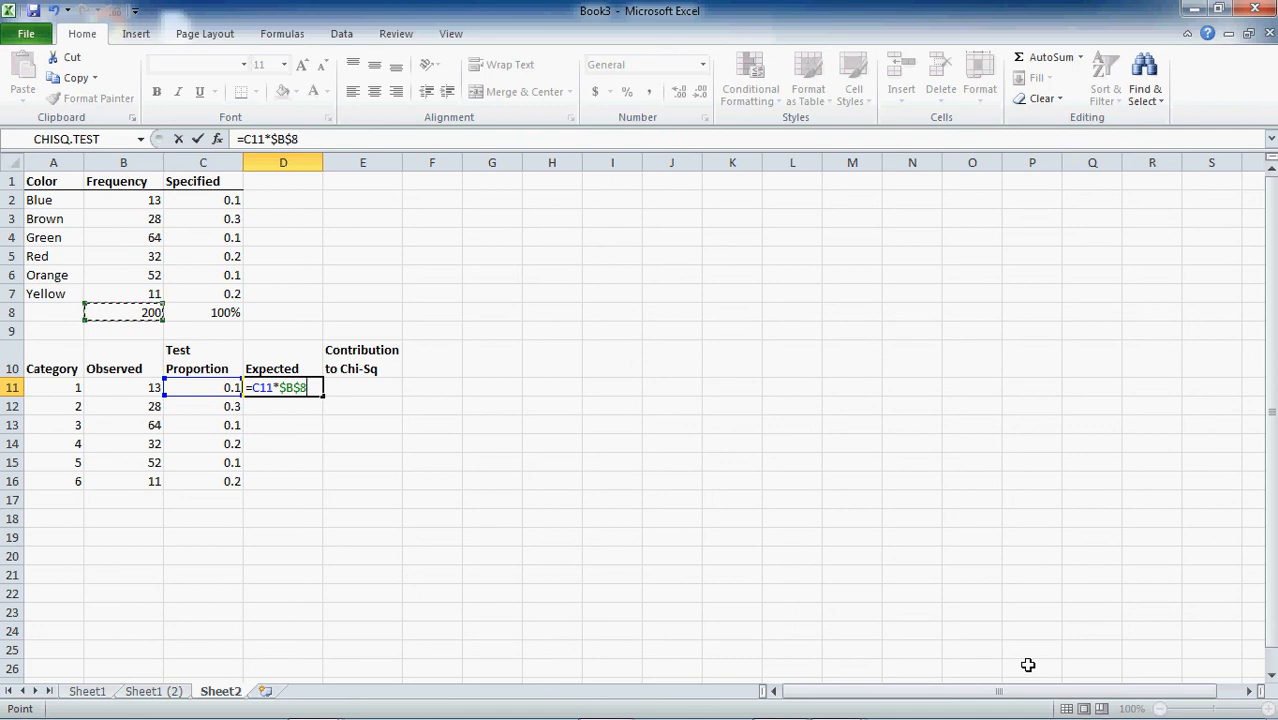
key("Return")
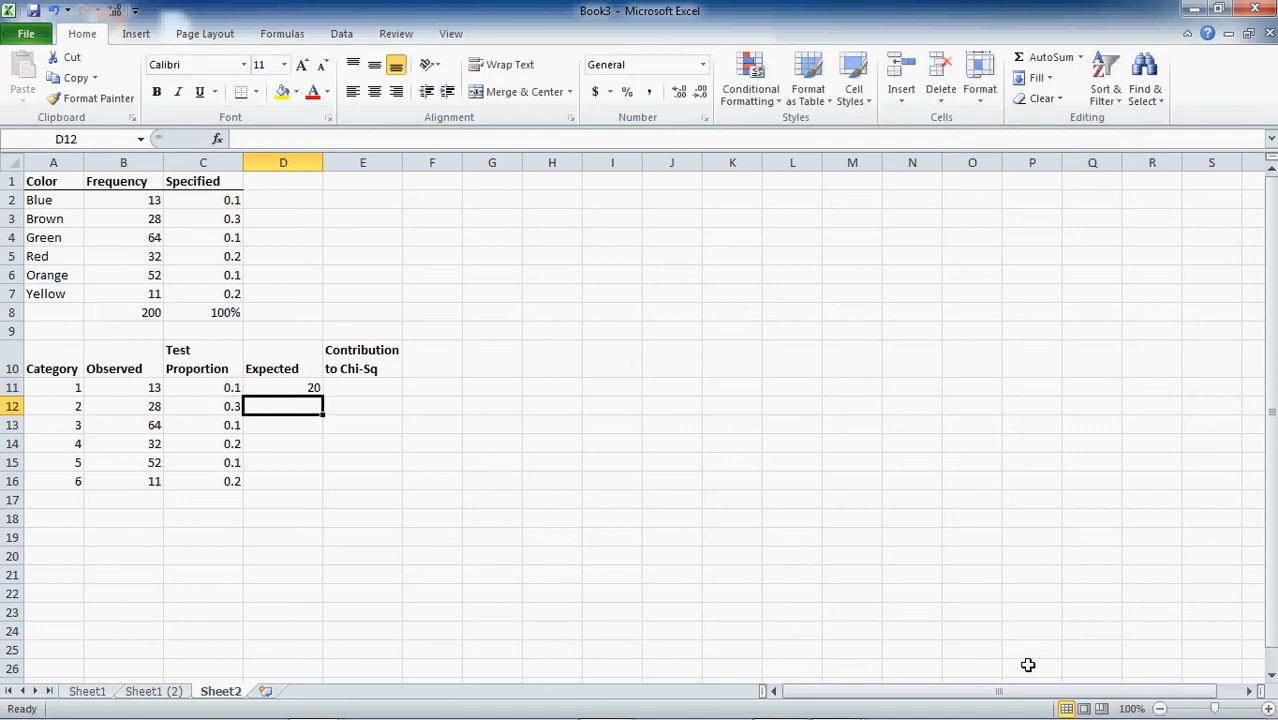
Fill the Expected formula from D11 down through D16
key("Up")
key("shift+Down")
key("shift+Down")
key("shift+Down")
key("shift+Down")
key("shift+Down")
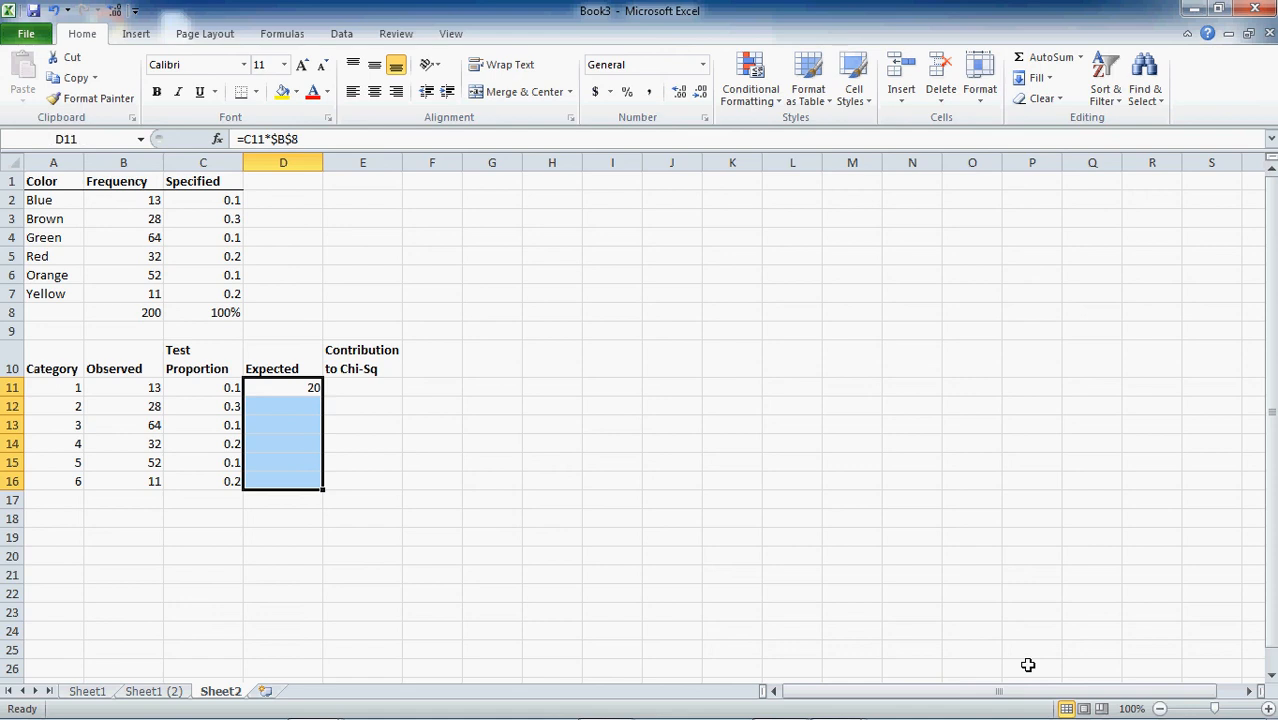
key("ctrl+d")
Check the references of the filled Expected formulas in D12:D16, including the fixed link to the frequency total
key("Down")
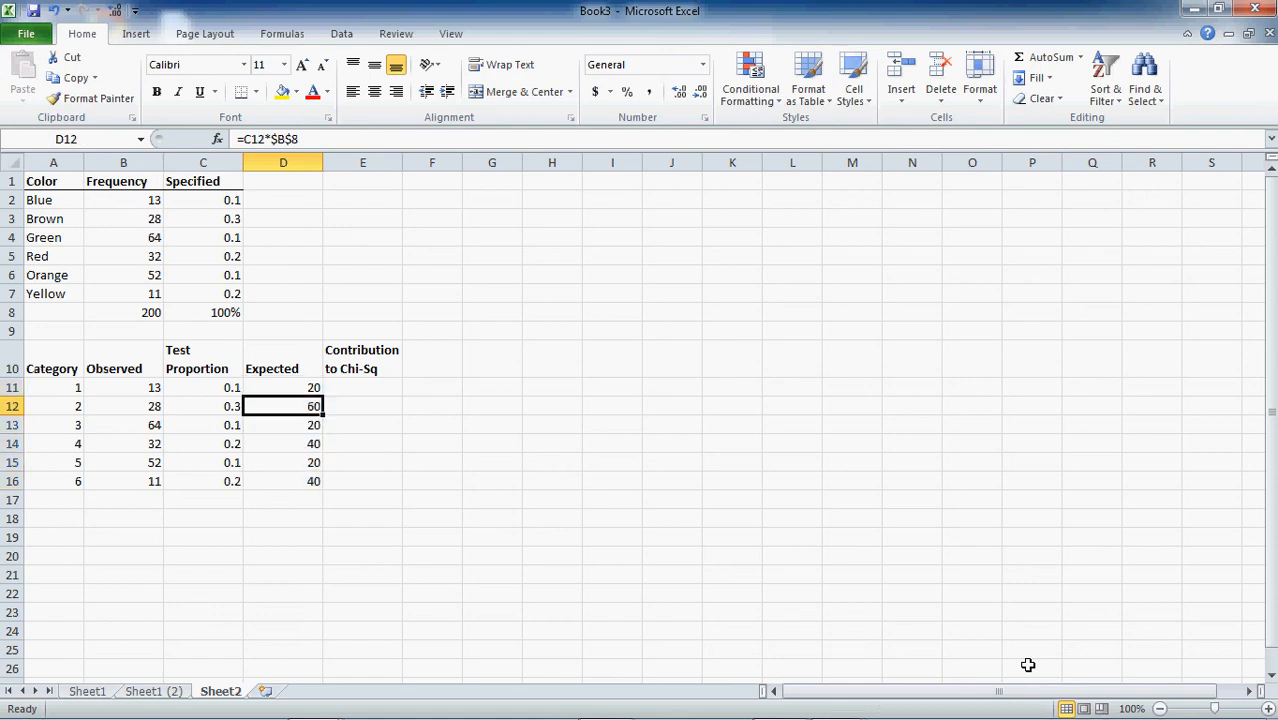
key("F2")
key("Escape")
key("Down")
key("F2")
key("Escape")
key("Down")
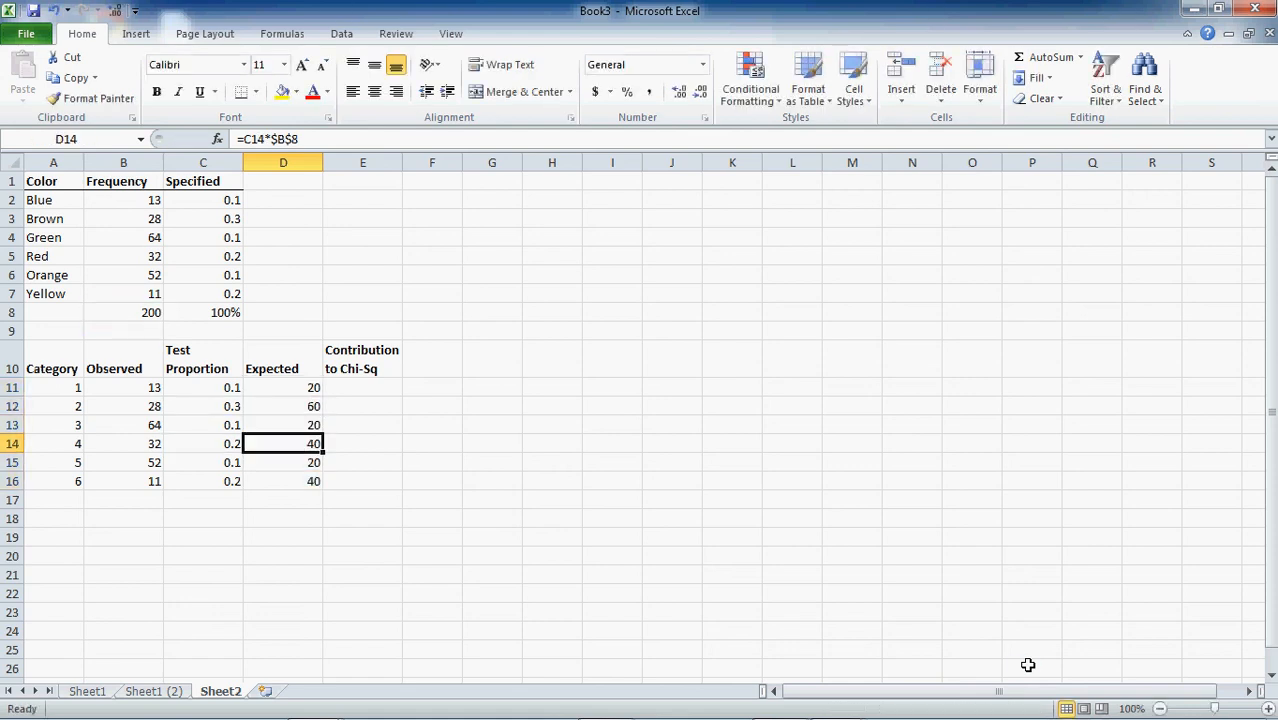
key("Down")
key("F2")
key("Escape")
key("Down")
key("Up")
key("Down")
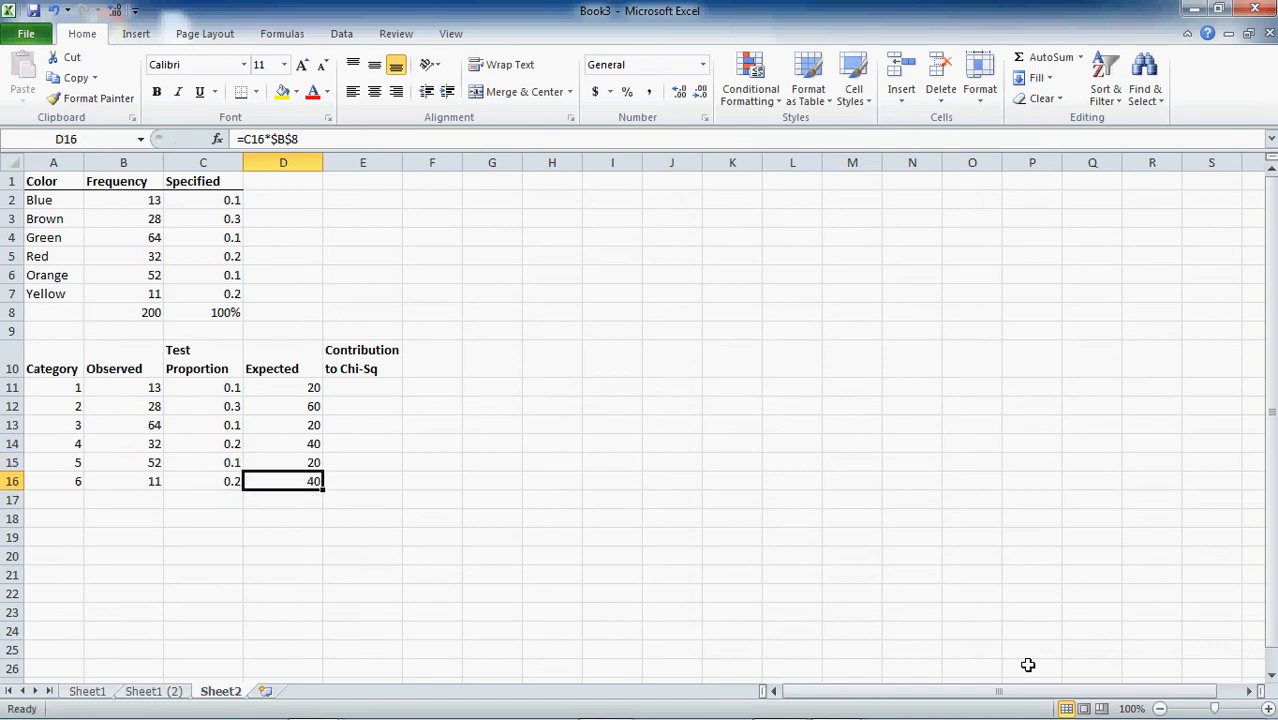
Calculate the first Contribution to Chi-Sq in E11 with =(B11-D11)^2/D11
key("Up")
key("Right")
key("Up")
key("Up")
key("Up")
key("Up")
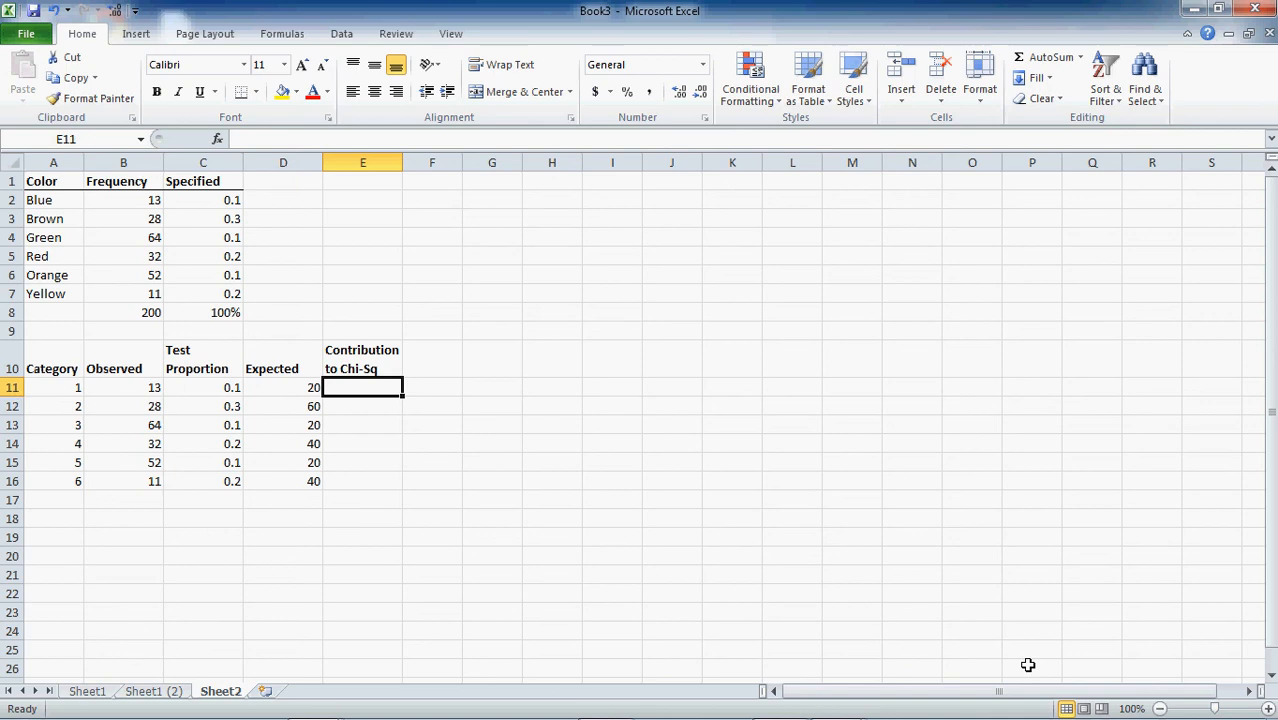
type("=(")
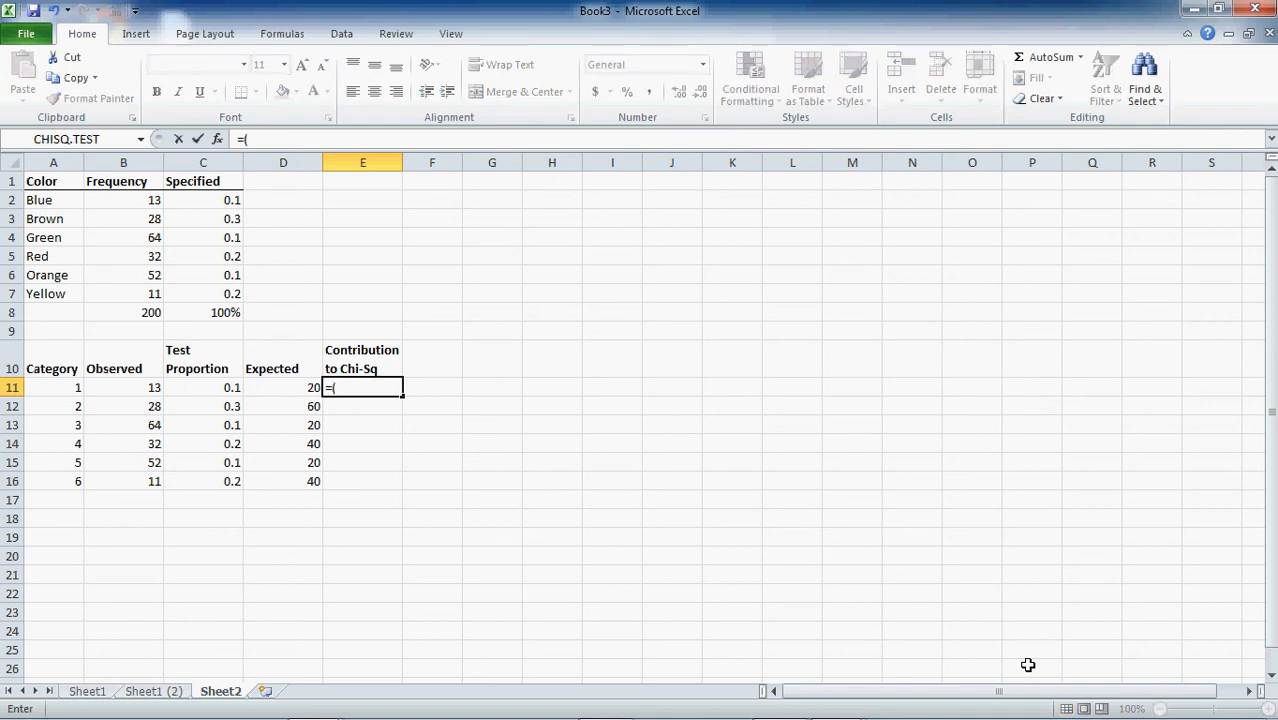
key("Left")
key("Left")
key("Left")
type("-")
key("Left")
type(")^2/")
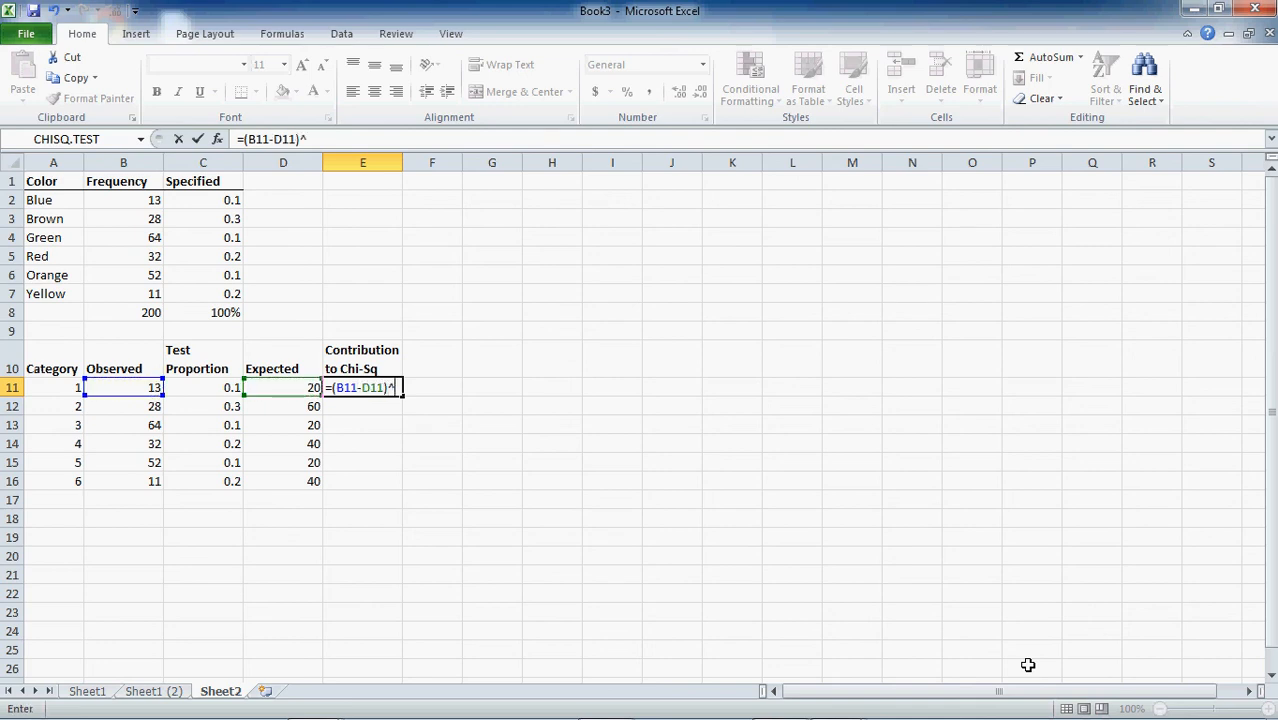
type("D11")
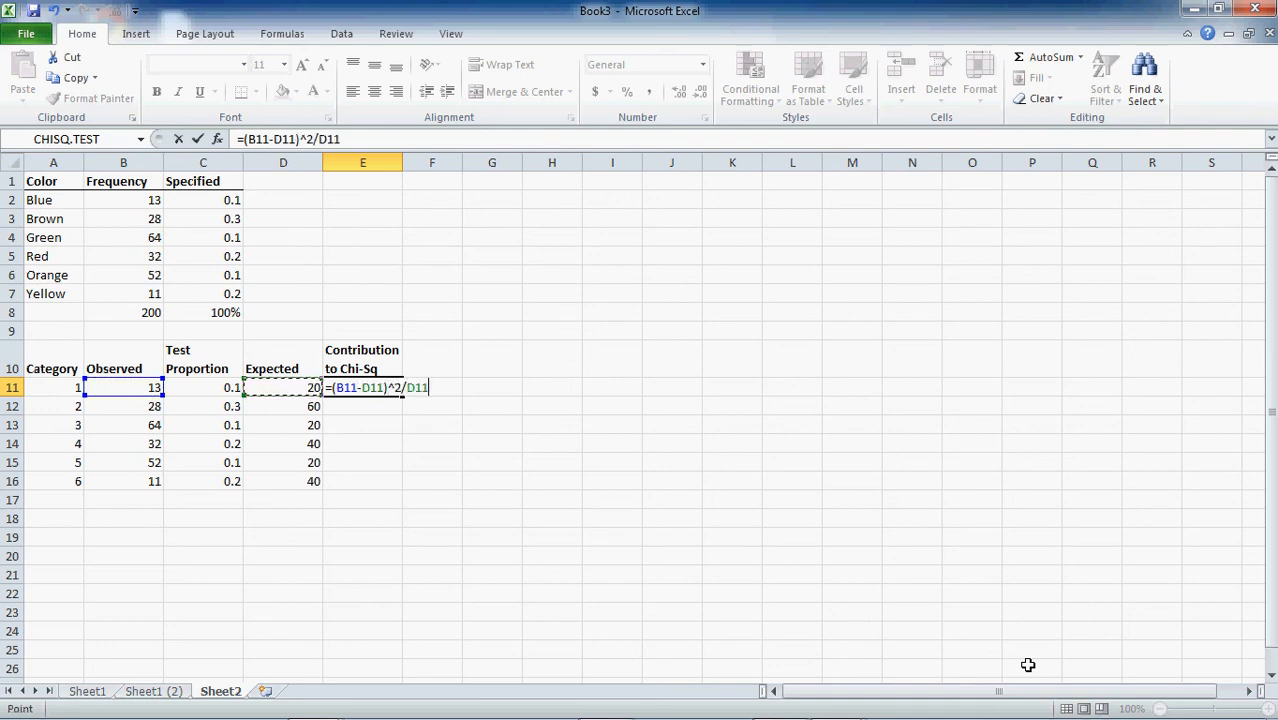
key("Return")
Fill the Contribution to Chi-Sq formula from E11 down through E16
key("Up")
key("shift+Down")
key("shift+Down")
key("shift+Down")
key("shift+Down")
key("shift+Down")
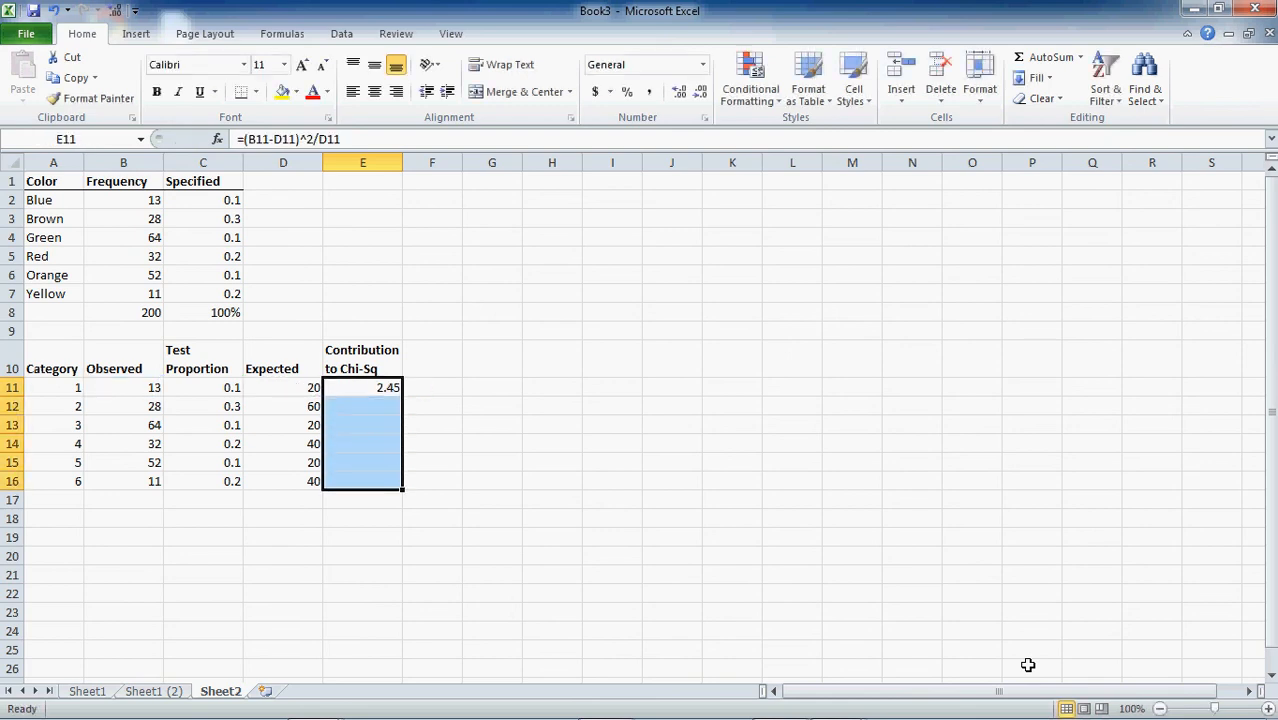
key("ctrl+d")
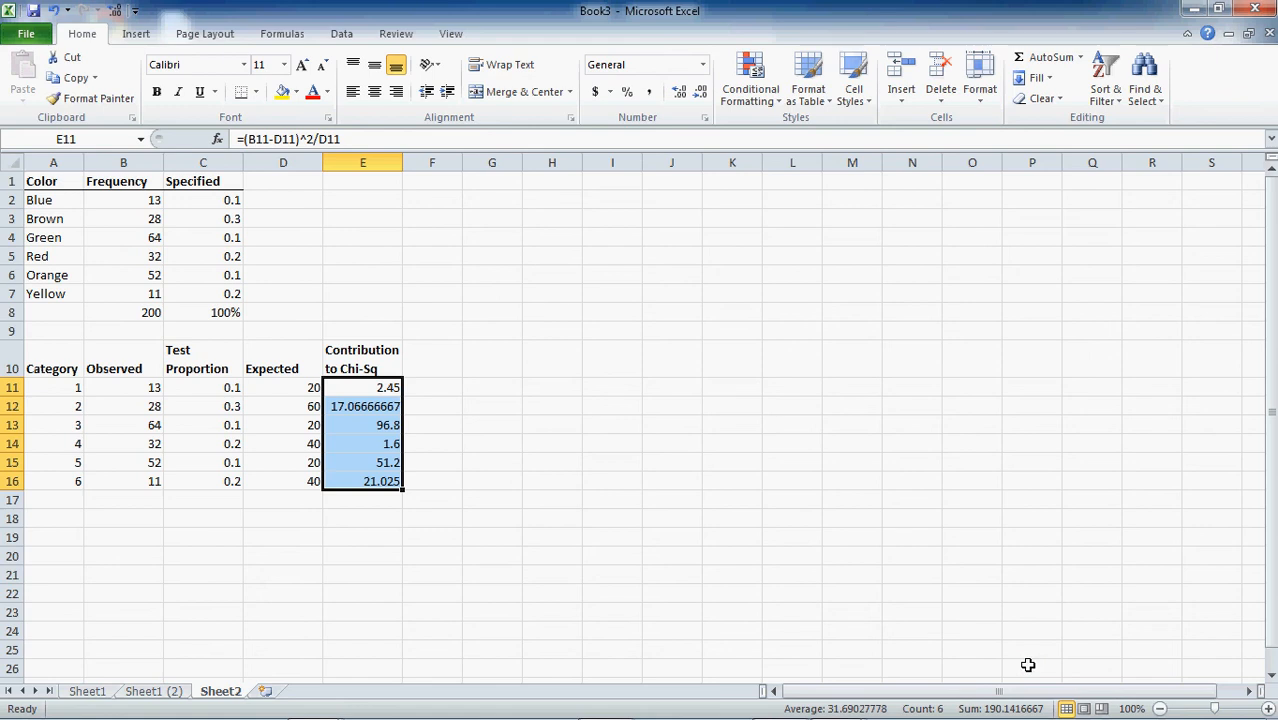
Format the contributions in E11:E16 as Number with 4 decimal places
key("ctrl+1")
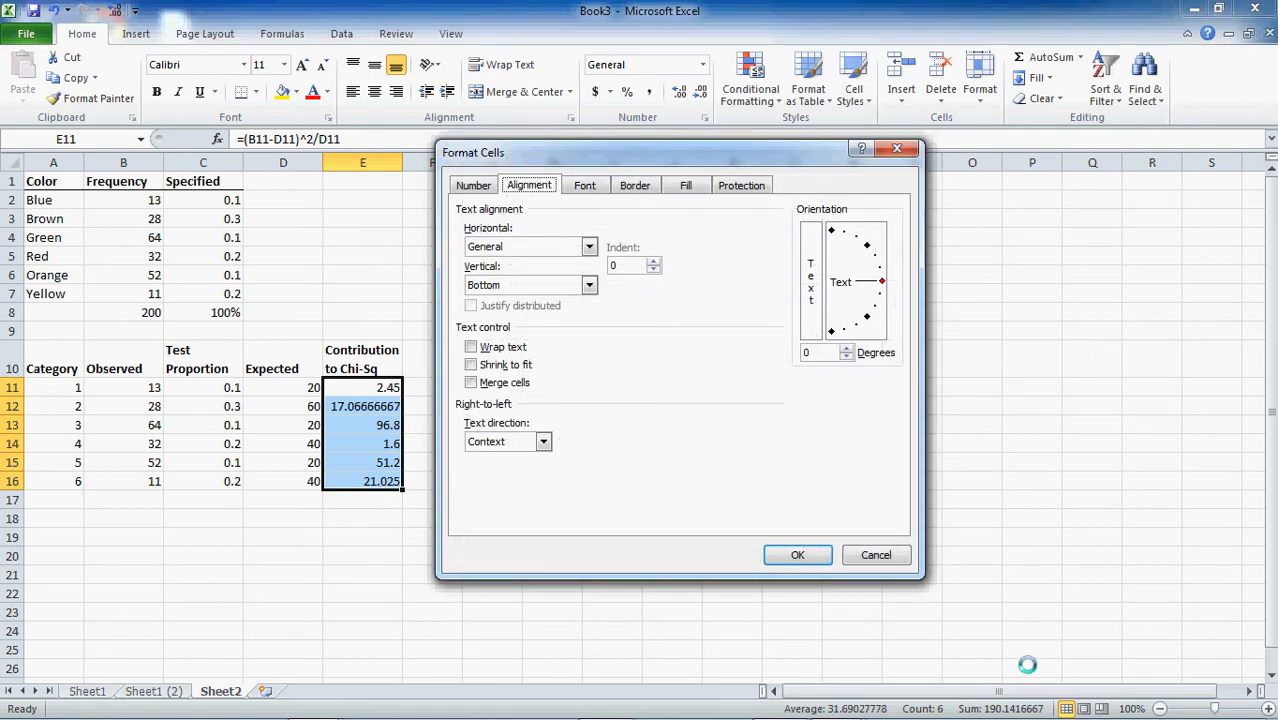
key("Left")
key("Down")
key("Tab")
type("4")
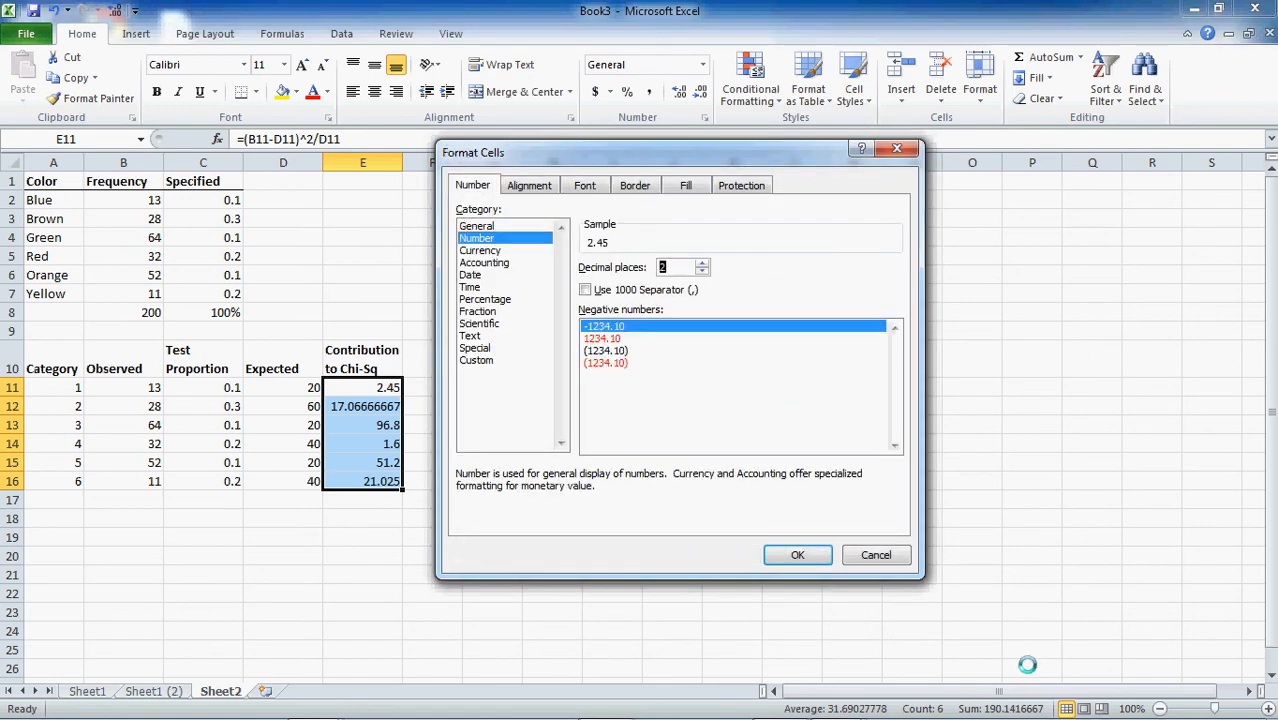
key("Return")
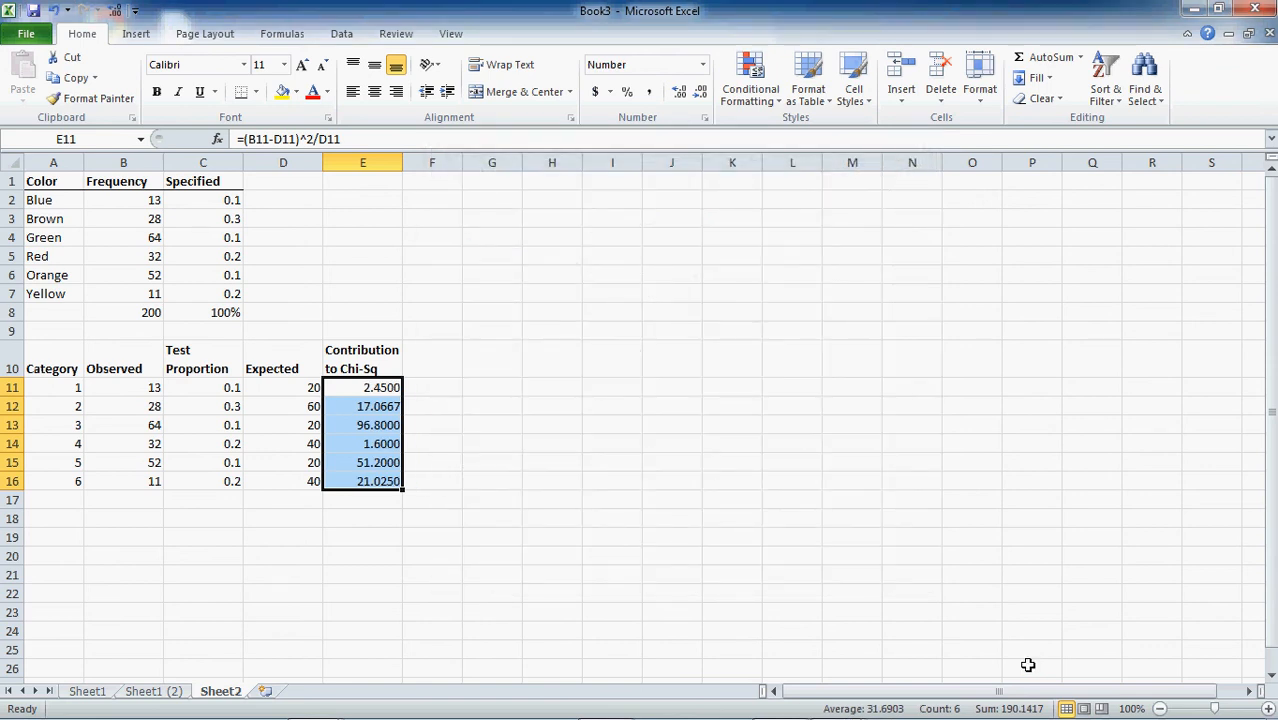
Total the chi-square contributions in E17 with an automatic sum
key("Down")
key("Down")
key("Down")
key("Down")
key("Down")
key("Down")
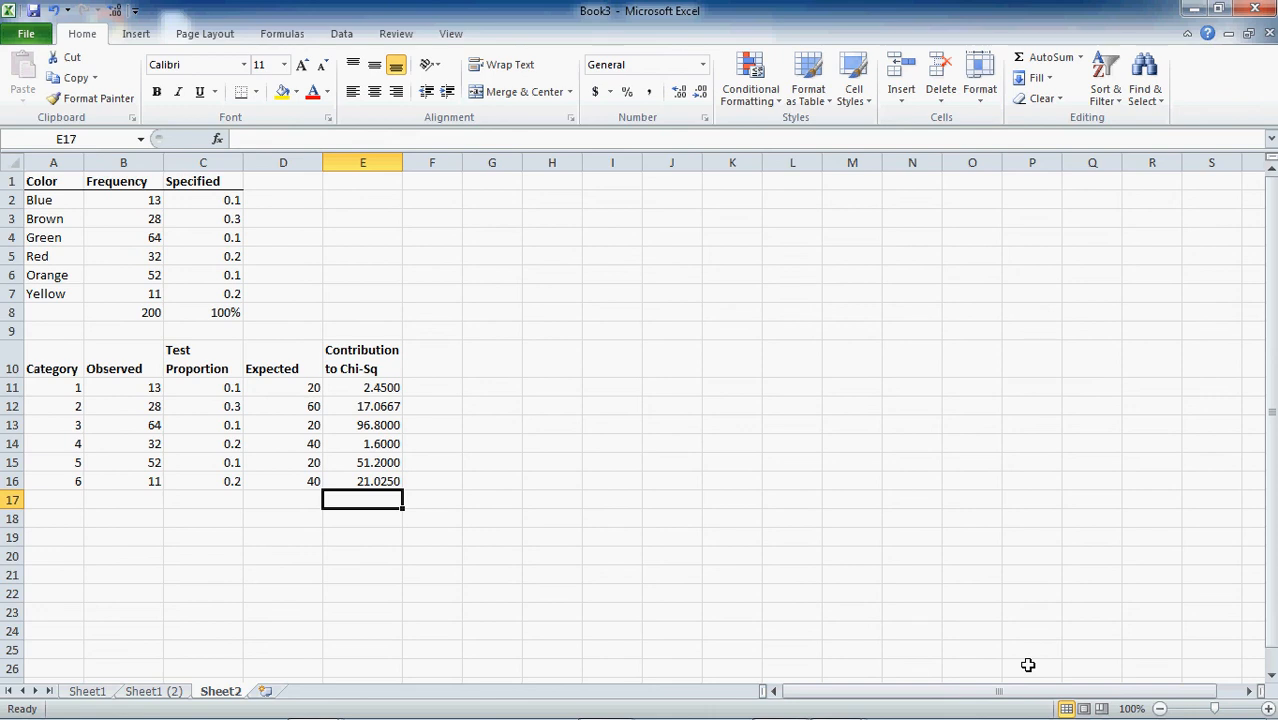
key("alt+equal")
key("Return")
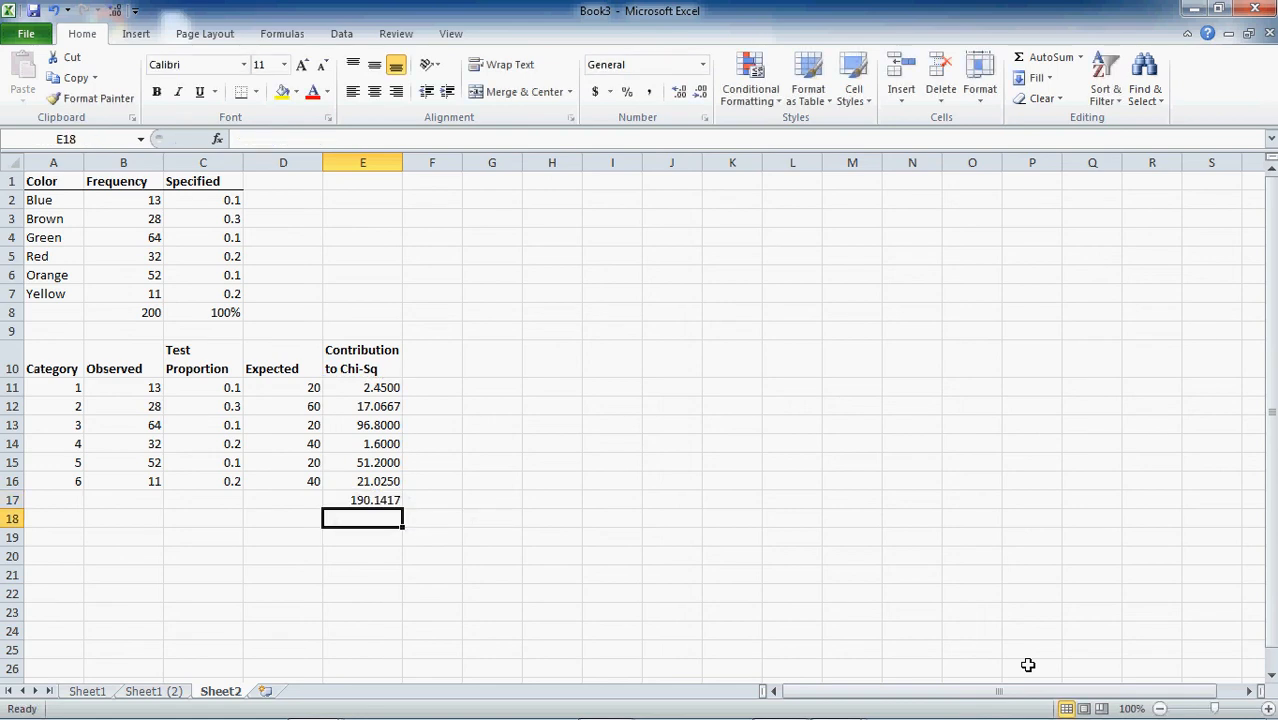
Label D19 as n and link E19 to the frequency total in B8
key("Left")
key("Down")
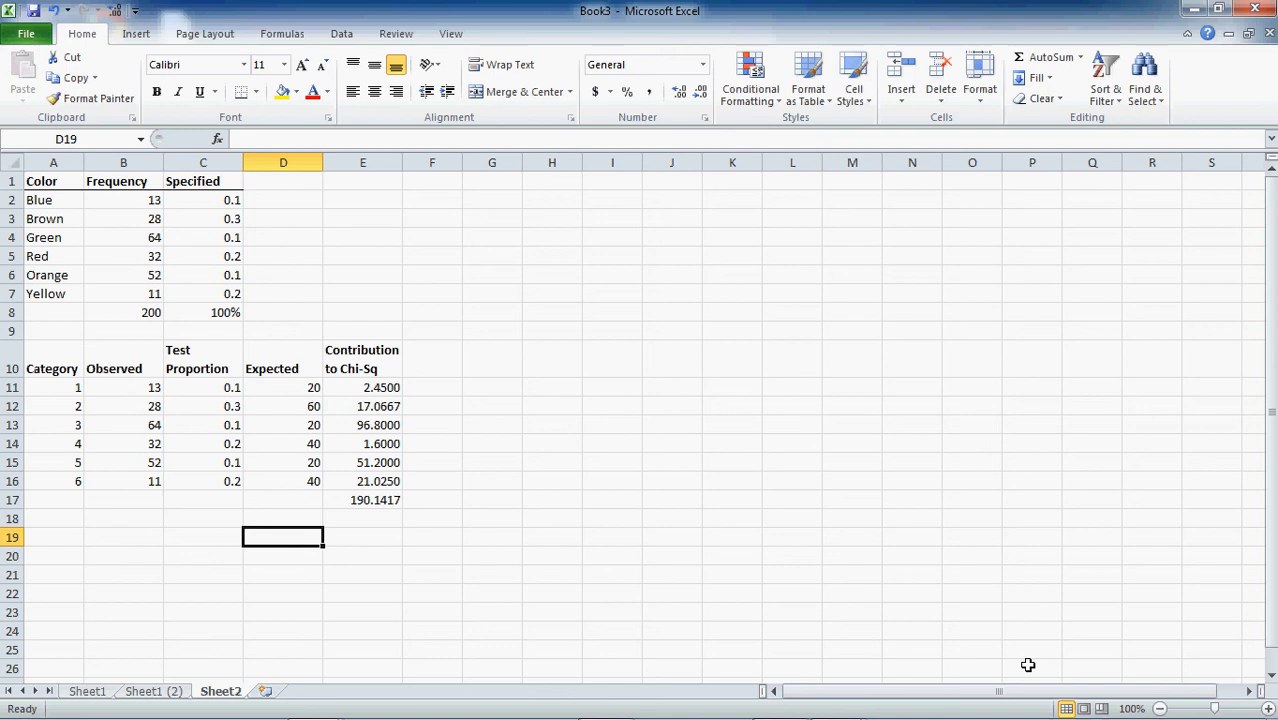
type("n")
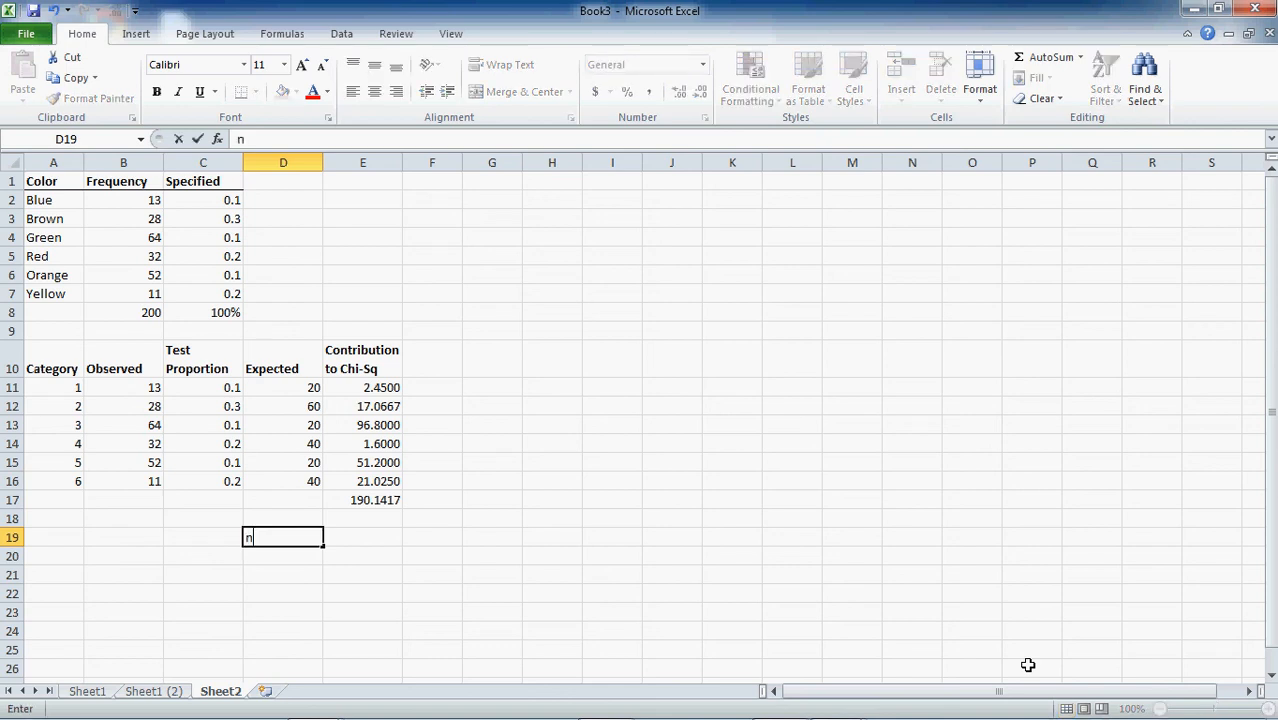
key("Right")
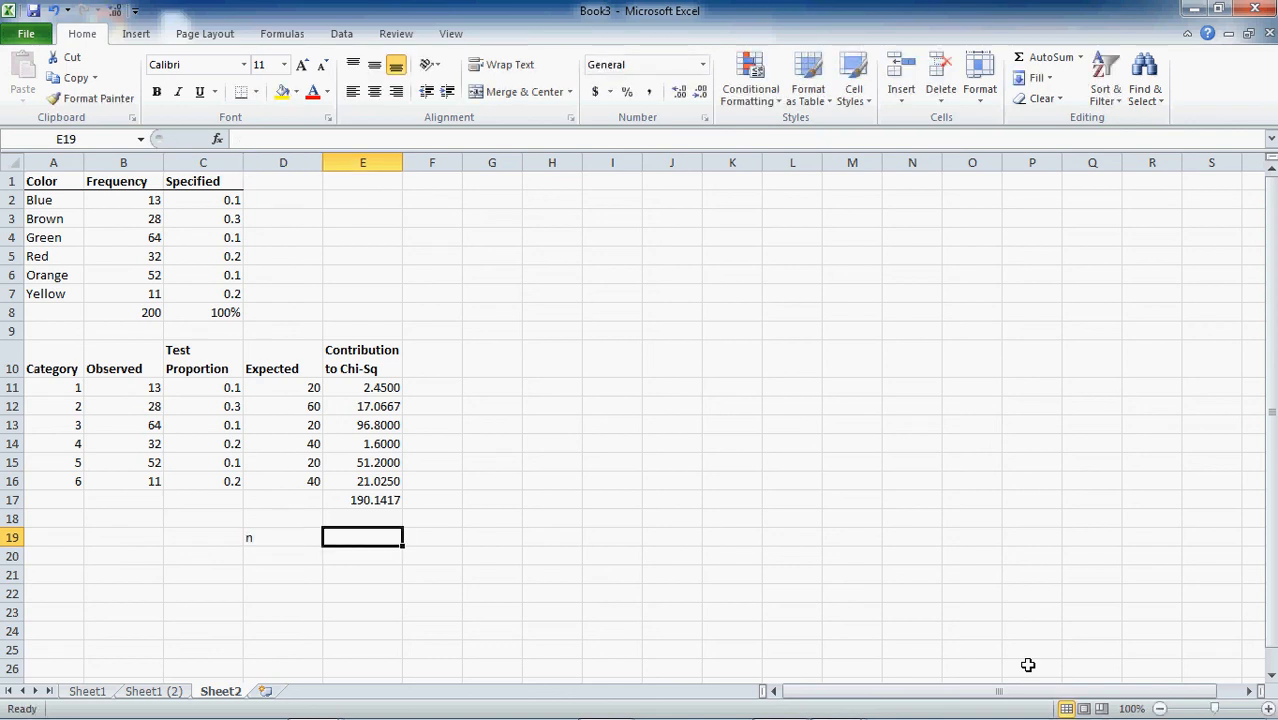
type("=")
key("Left")
key("Up")
key("Up")
key("Left")
key("Up")
key("Up")
key("Up")
key("Up")
key("Up")
key("Up")
key("Up")
key("Up")
key("Up")
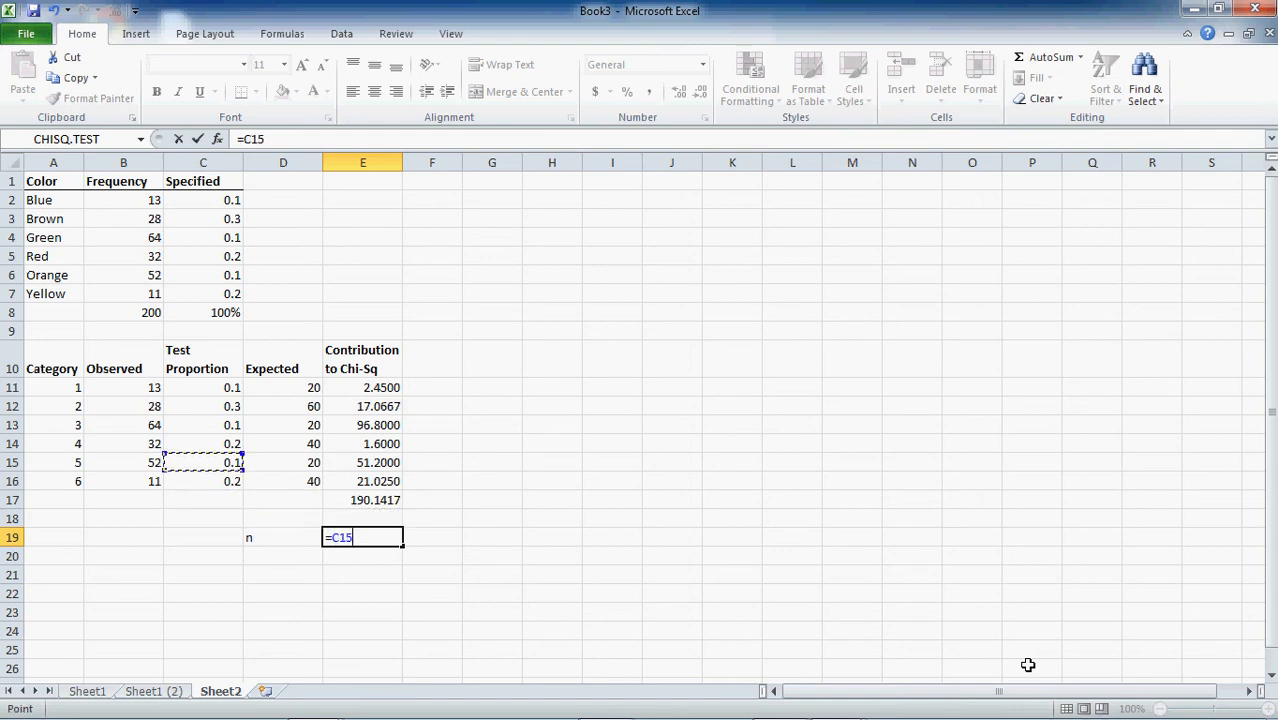
key("Left")
key("Return")
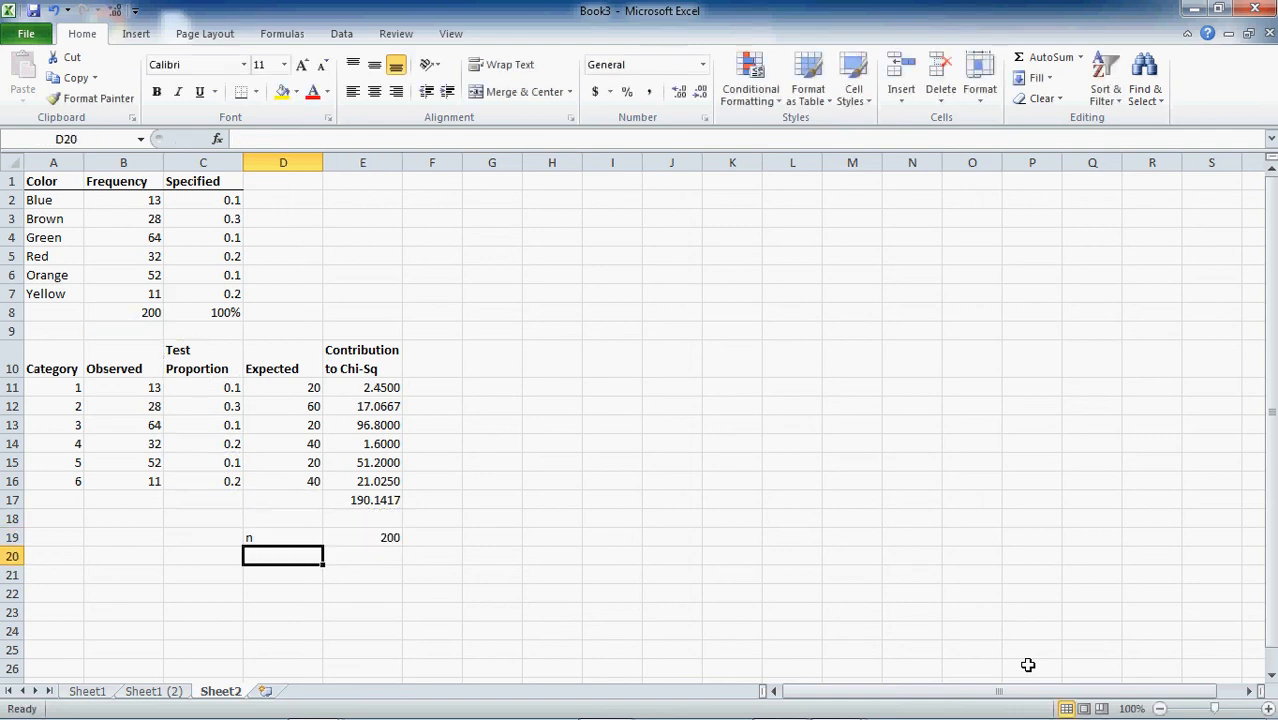
Label D20 as Chi-sq and link E20 to the total of the contributions with =E17
type("Chi-s")
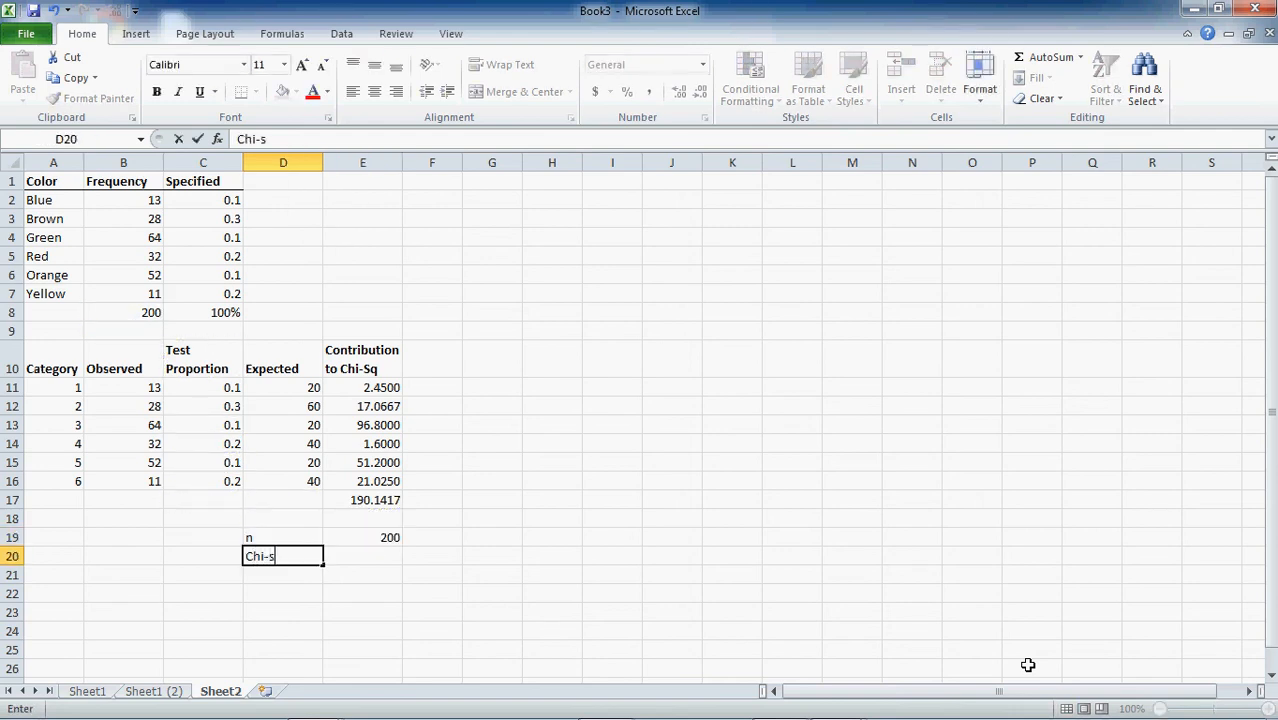
type("q")
key("Tab")
type("=")
key("Up")
key("Up")
key("Up")
key("Return")
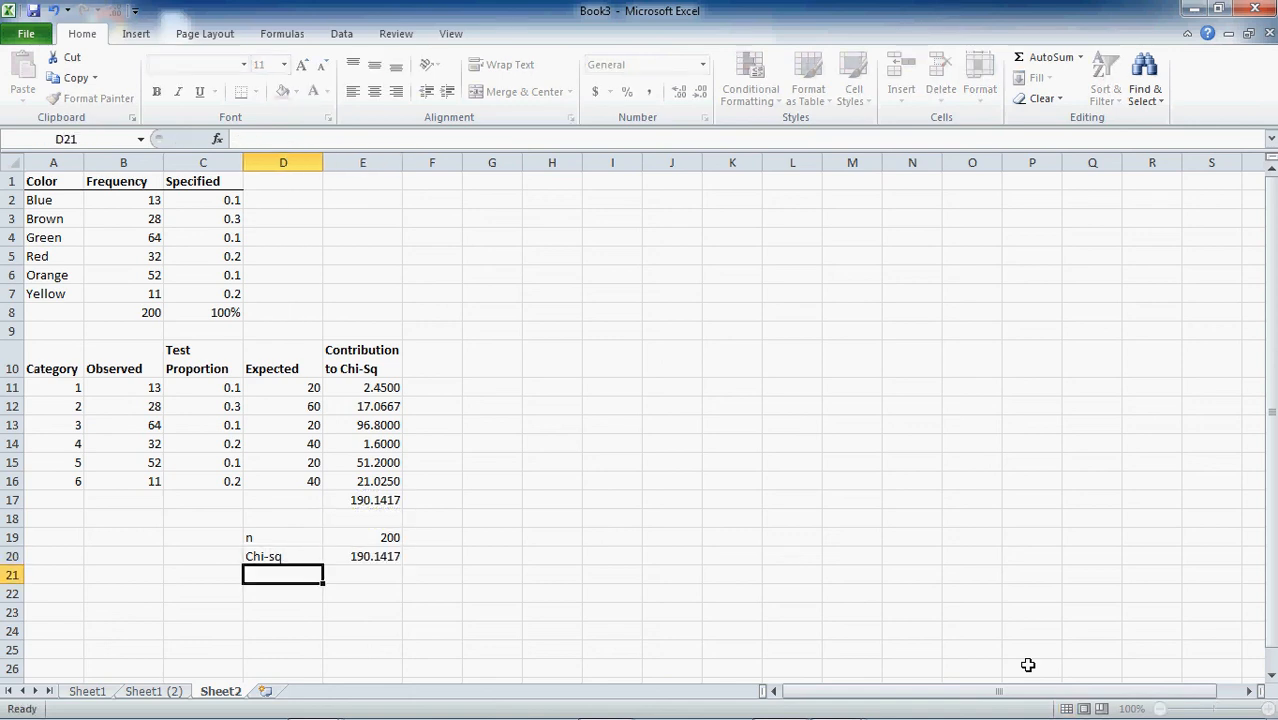
Label D21 as df and calculate the degrees of freedom in E21 with =A16-1
type("df")
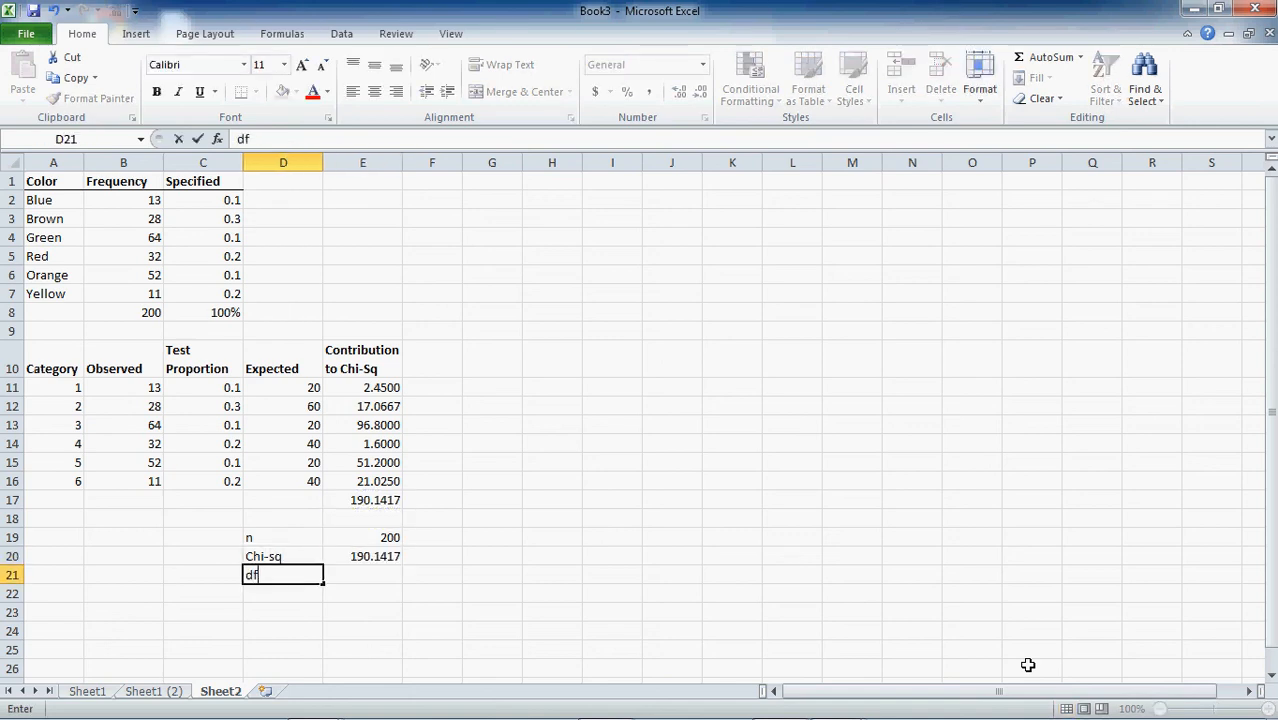
key("Tab")
type("=")
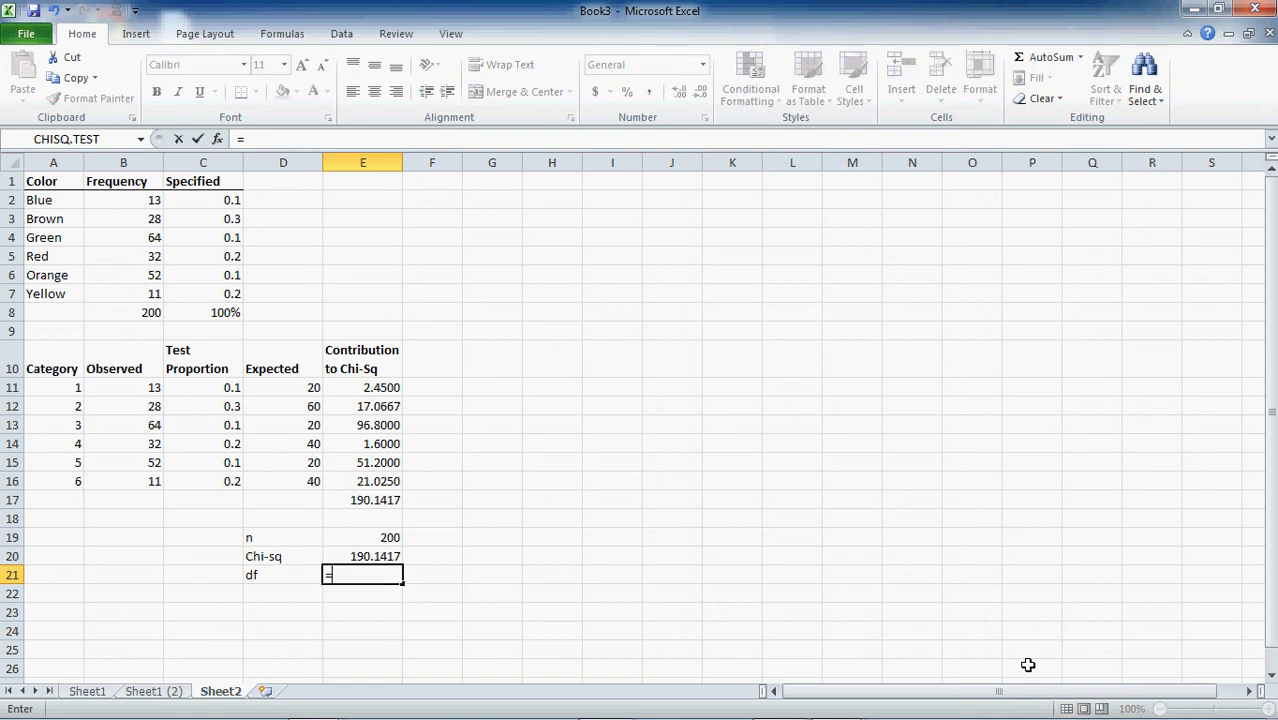
key("Left")
key("Left")
key("Up")
key("Left")
key("Up")
key("Up")
key("Left")
key("Up")
key("Up")
type("-1")
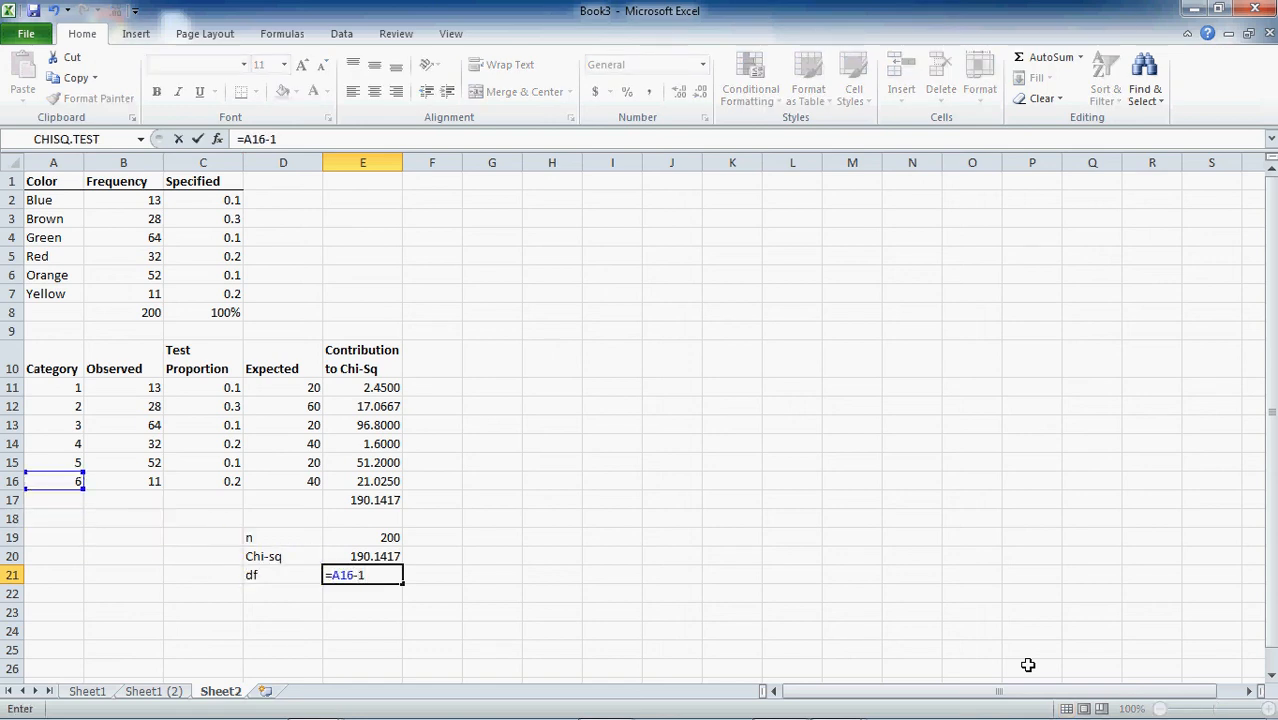
key("Return")
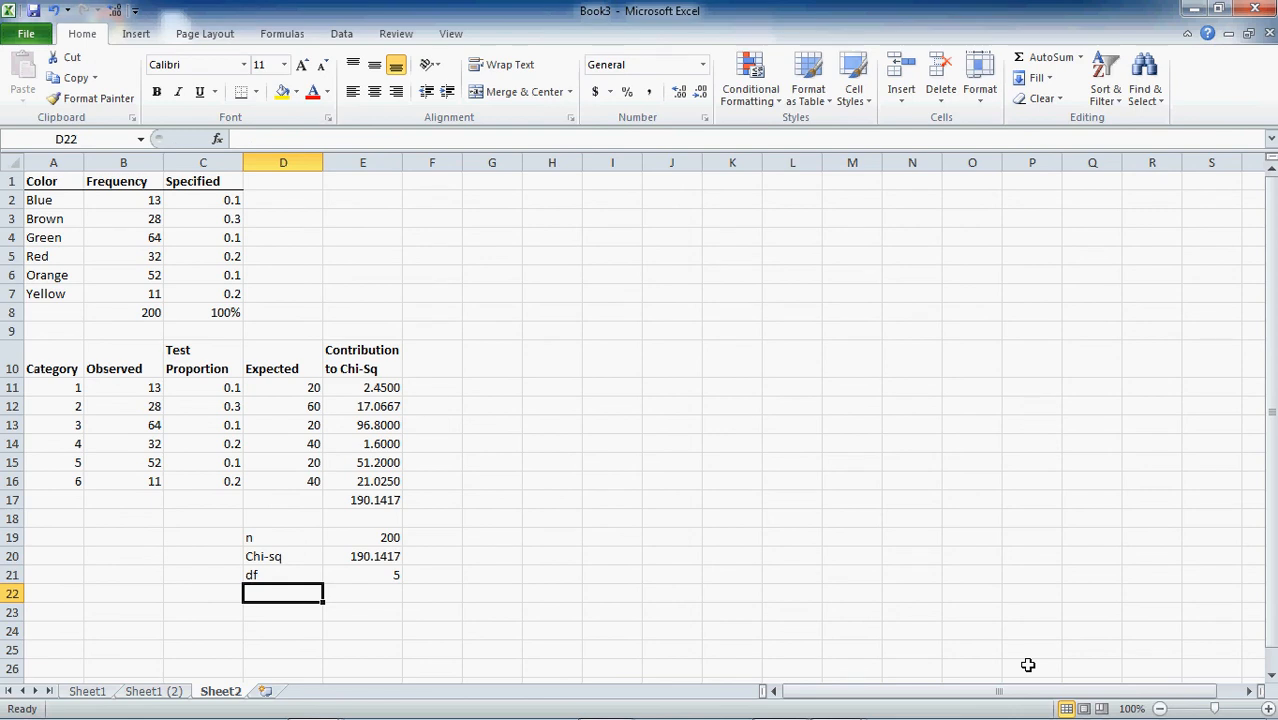
Label D22 as p-value and calculate it in E22 with =CHIDIST(E20,E21)
type("p-value")
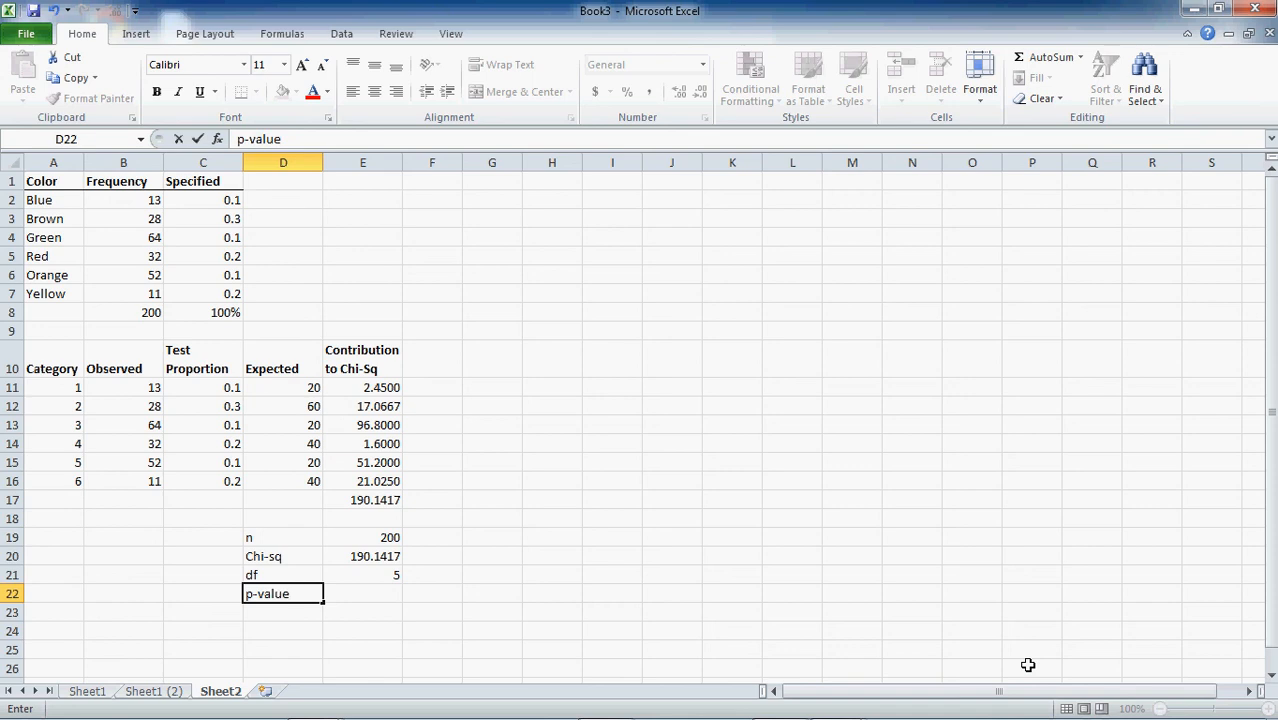
key("Tab")
type("=CHI")
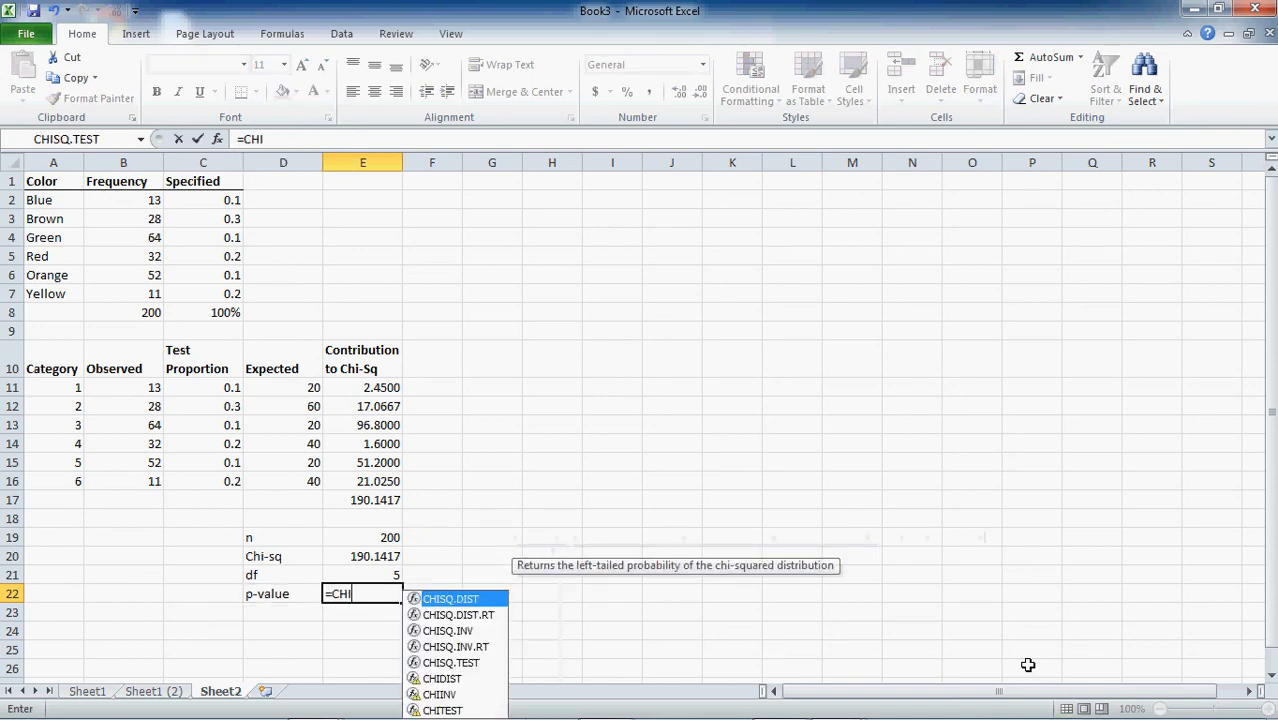
type("DIST(")
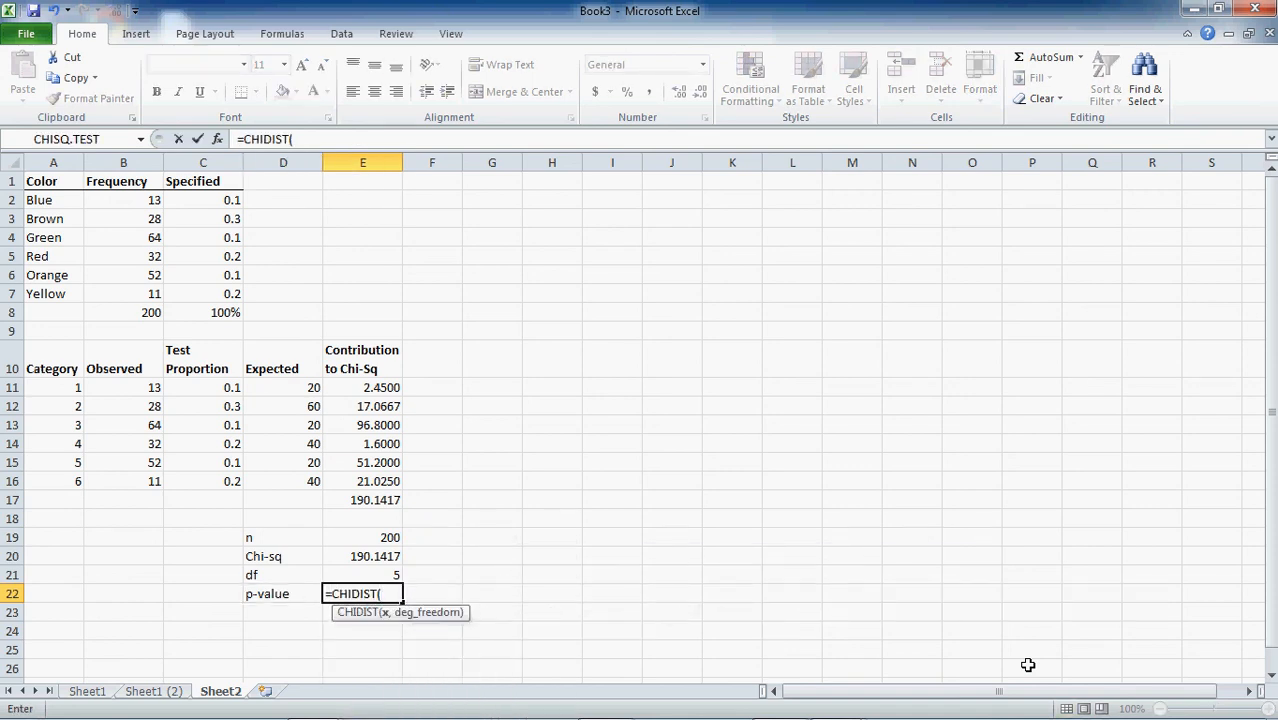
key("Up")
key("Up")
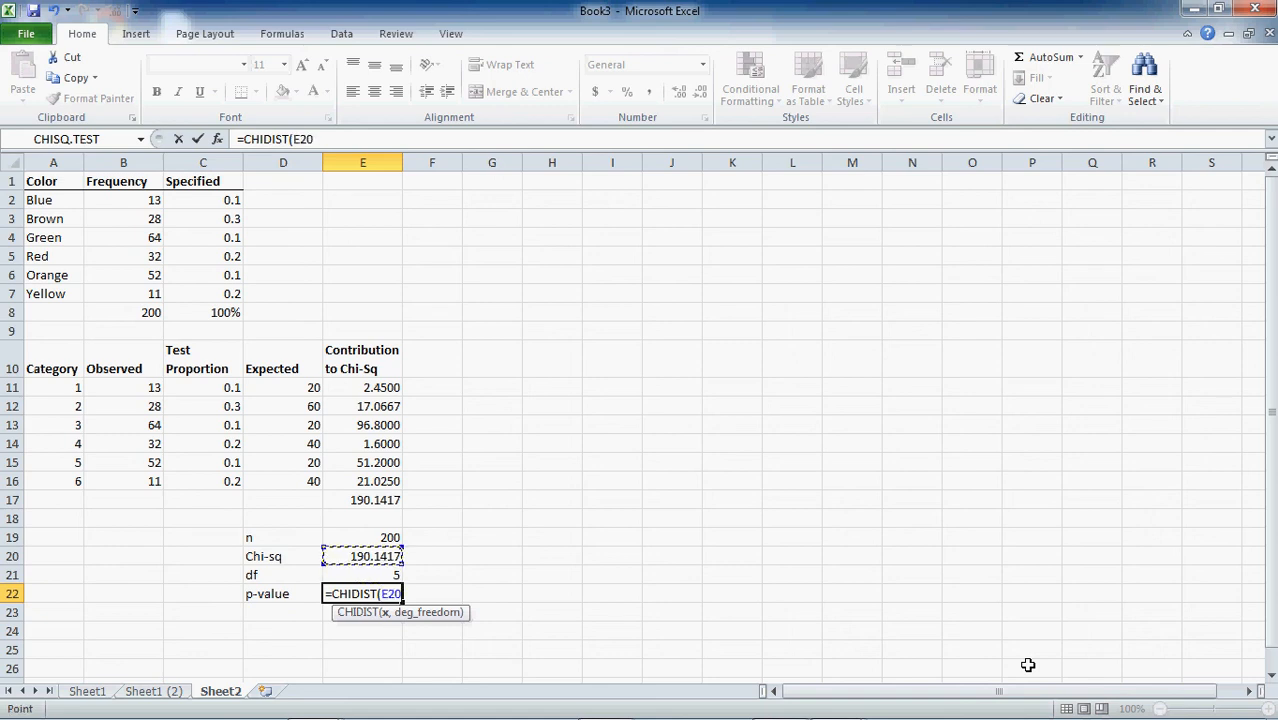
type(",")
key("Up")
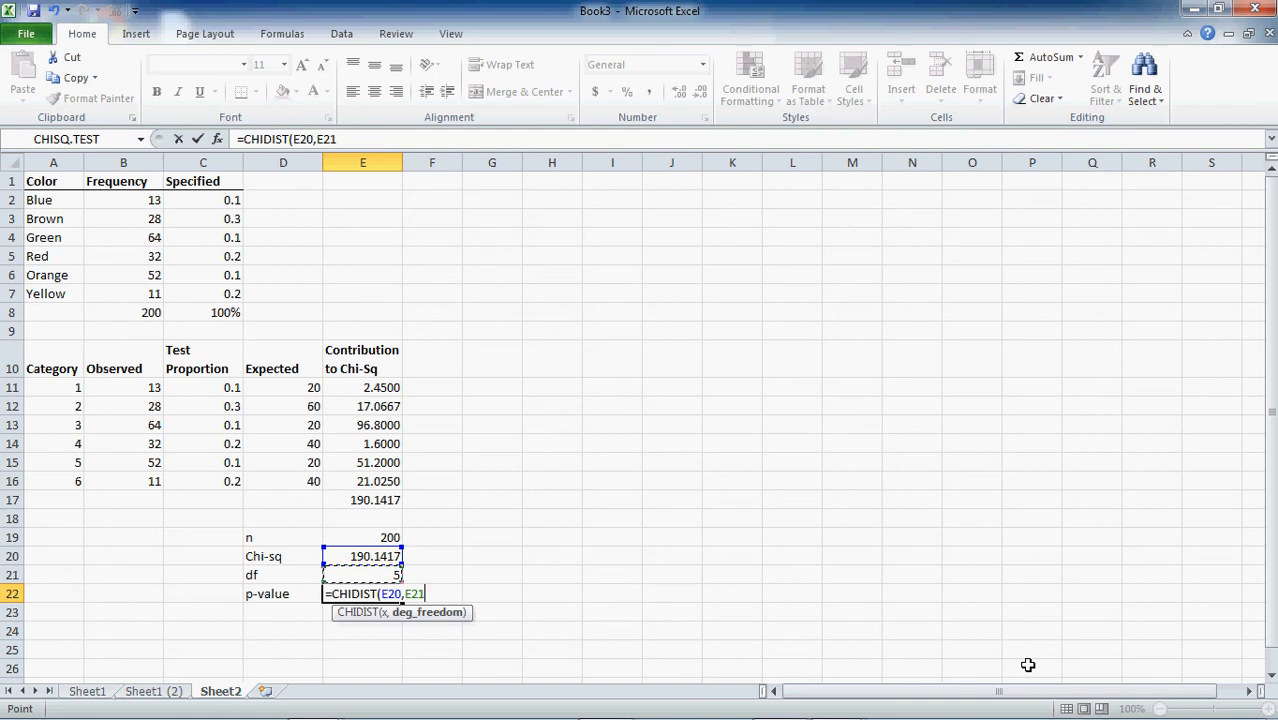
type(")")
key("Return")
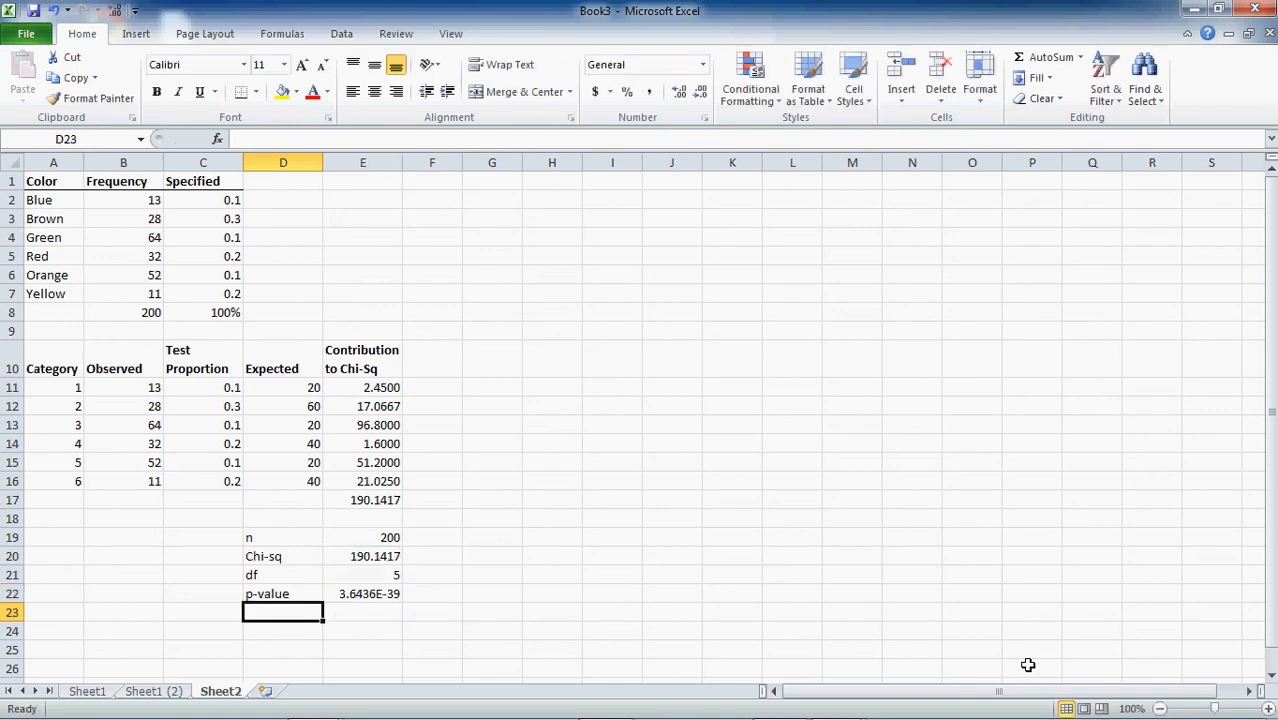
Try to format the p-value in E22 as Number with 20 decimal places
key("Right")
key("Up")
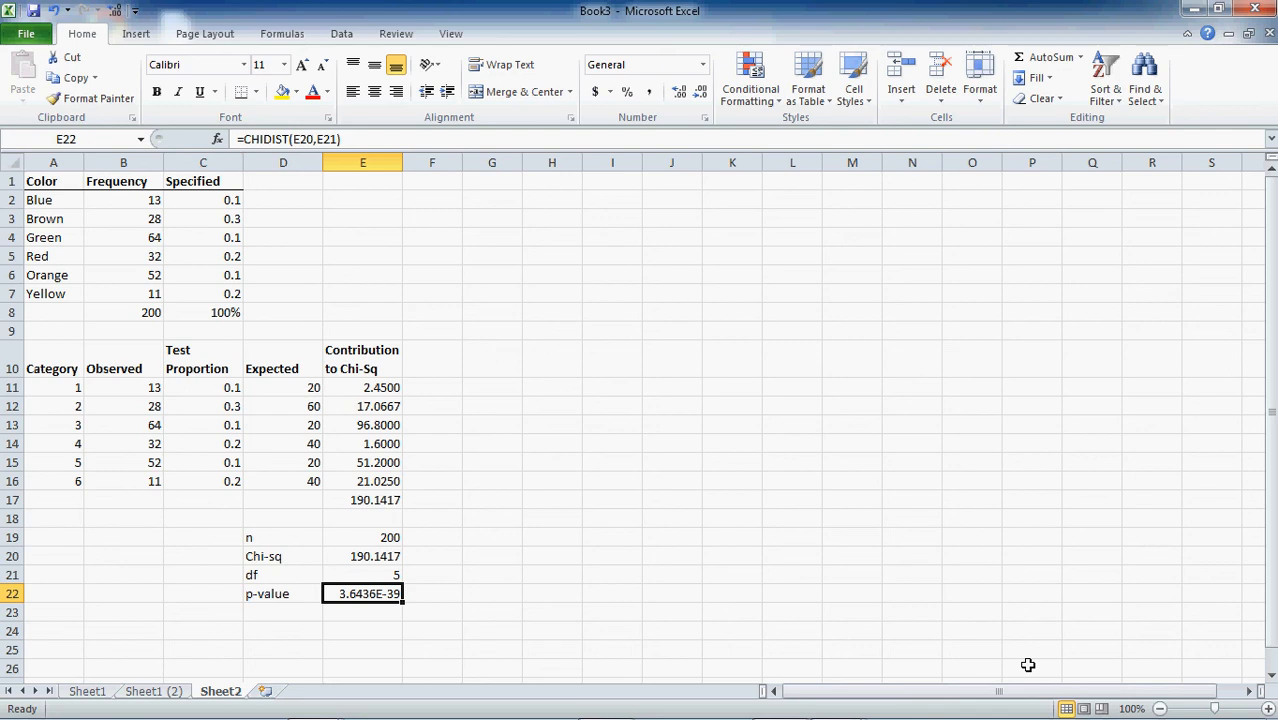
key("ctrl+1")
key("Down")
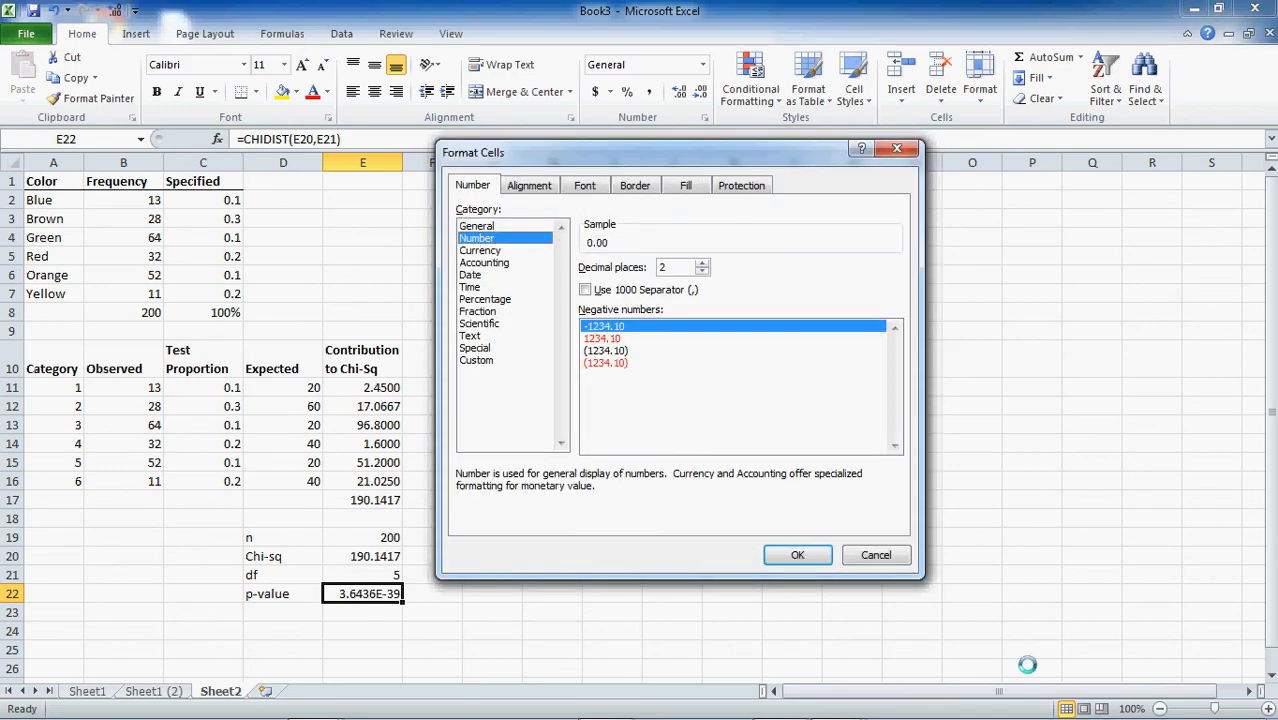
key("Tab")
type("40")
key("BackSpace")
key("BackSpace")
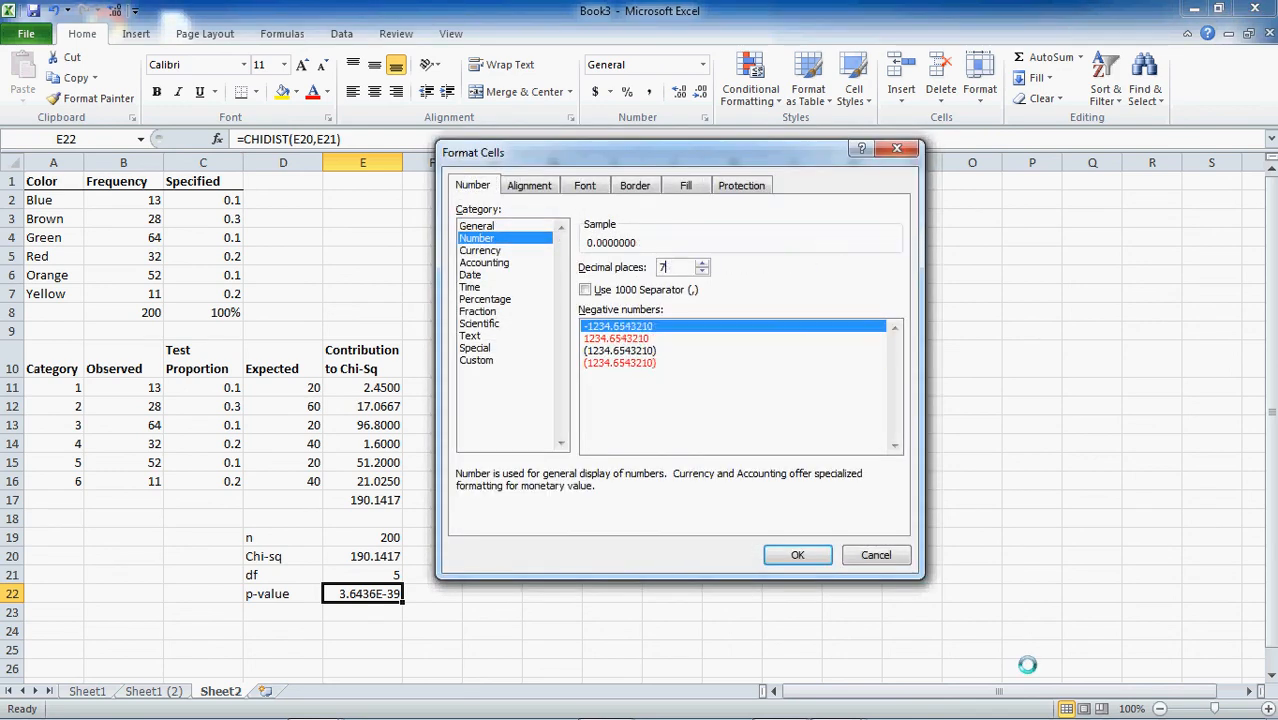
type("4")
key("BackSpace")
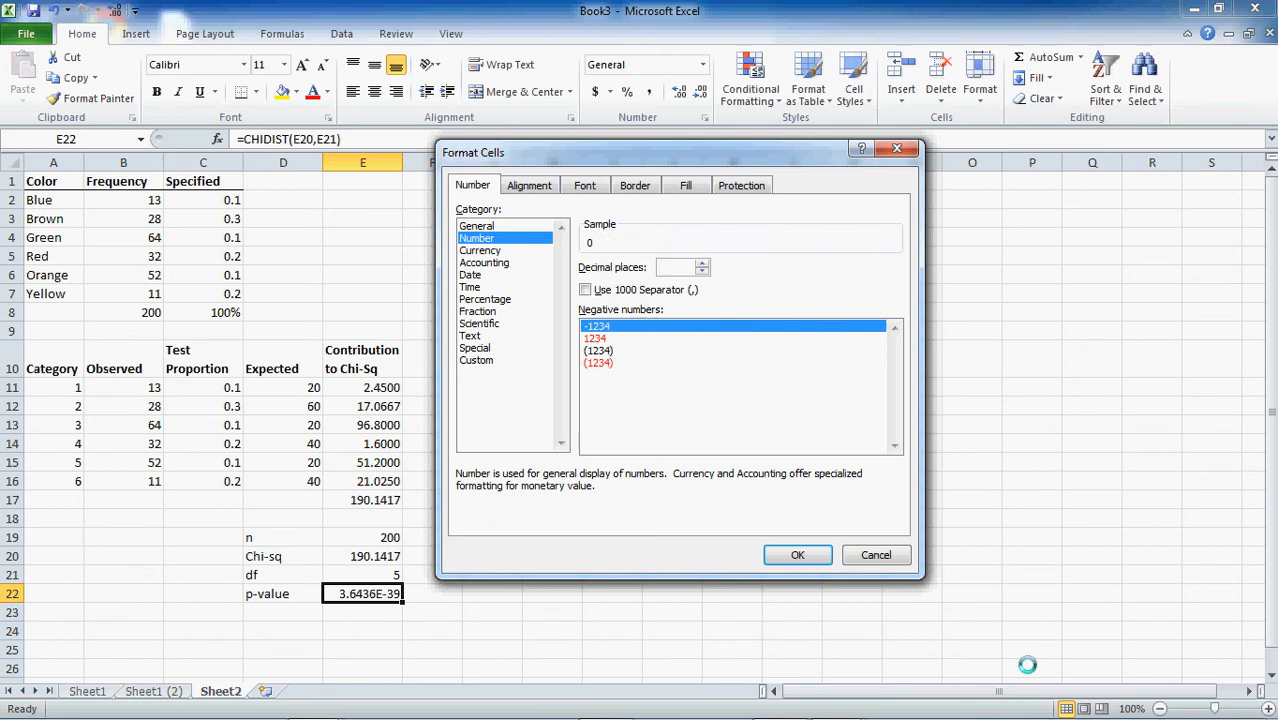
type("16")
key("BackSpace")
key("BackSpace")
type("20")
key("Return")
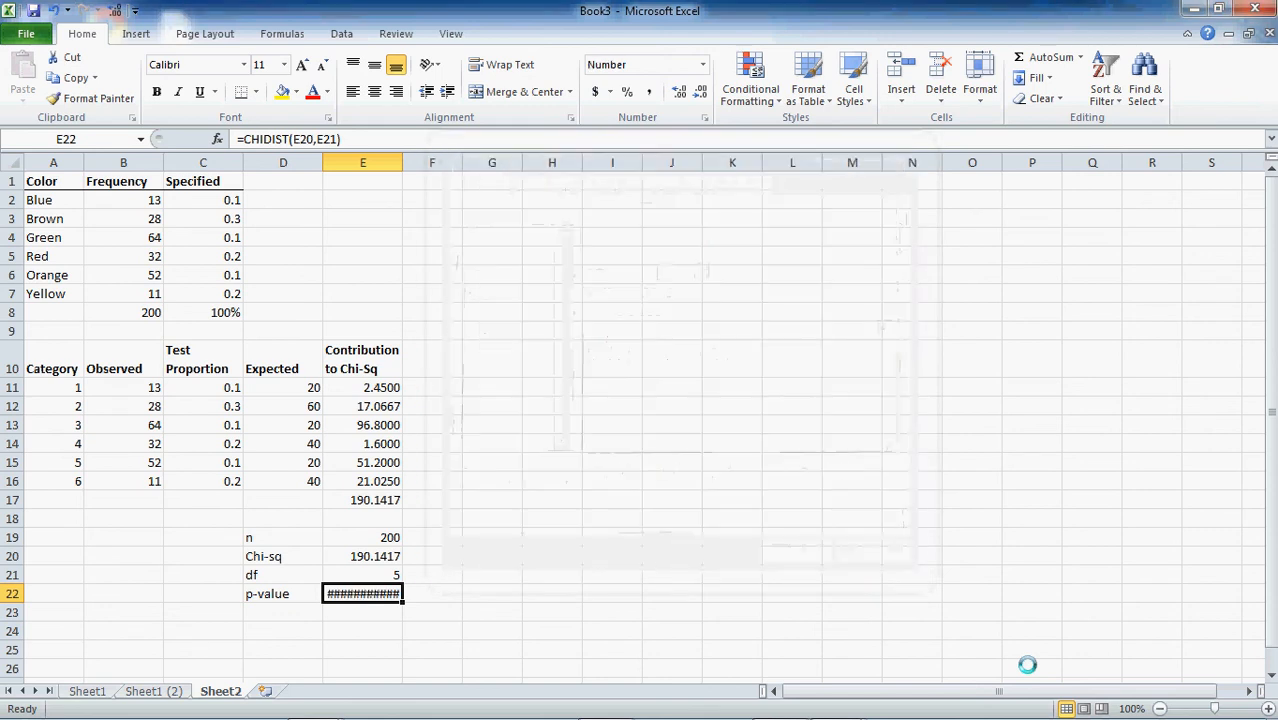
Undo the number format change on the p-value cell E22
key("ctrl+z")
key("Left")
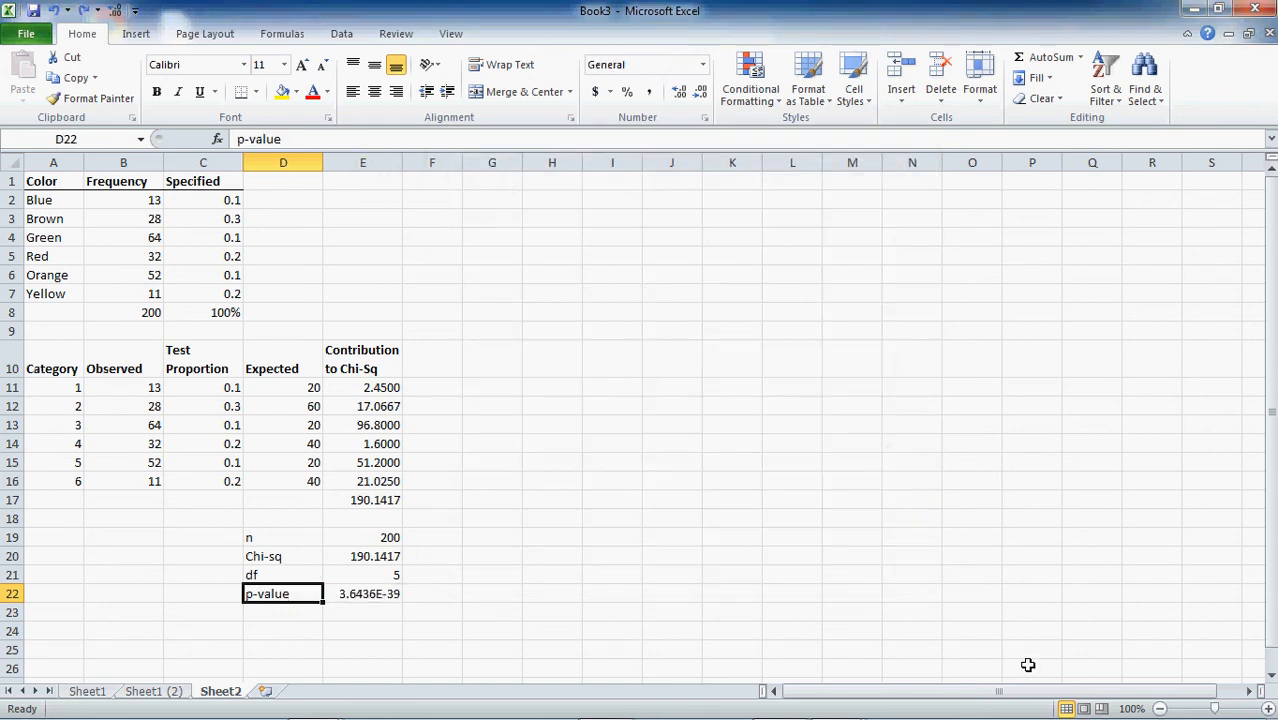
key("Right")
left_click(1269, 718)
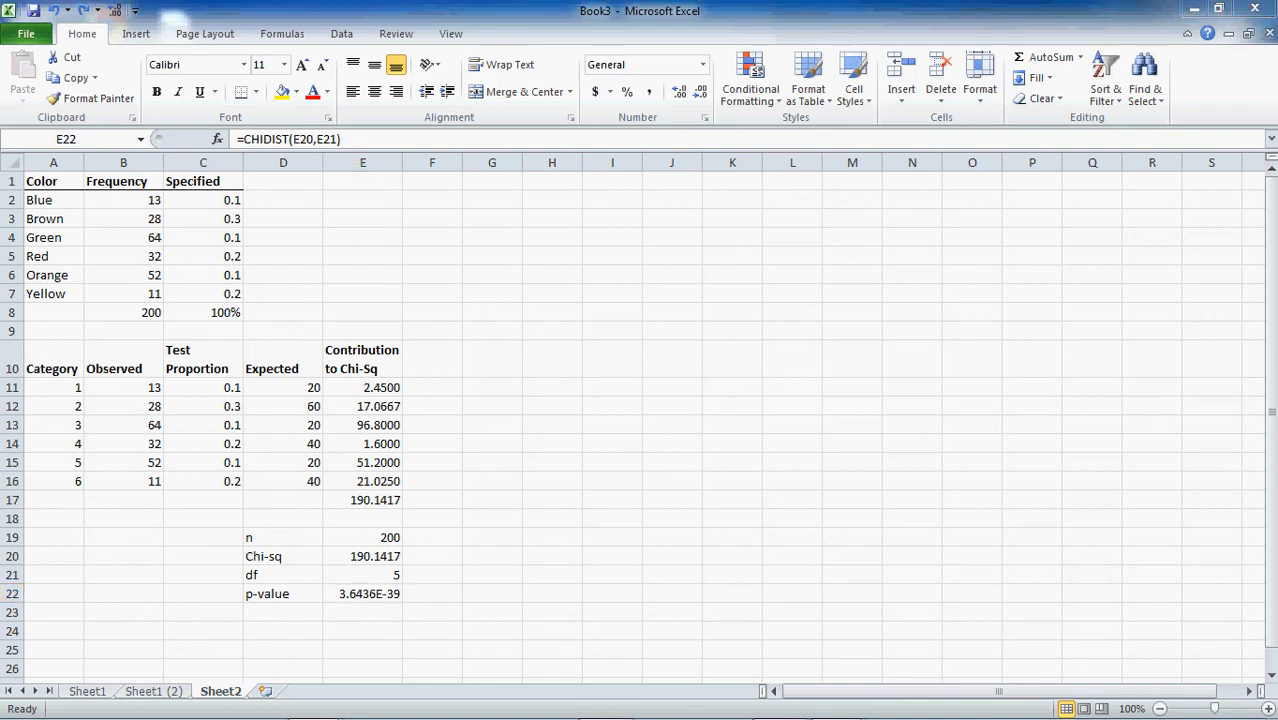